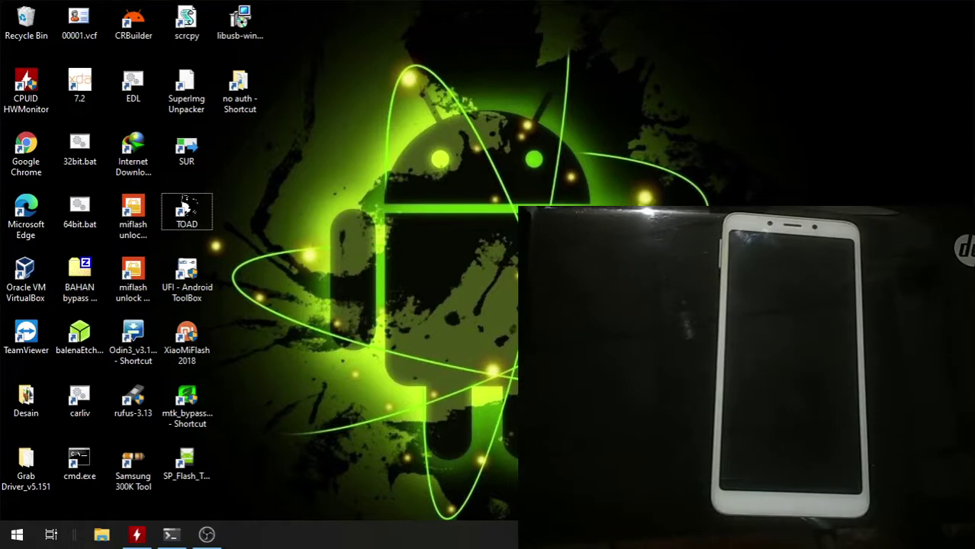
Step: Launch the libusb-win32 installer from the desktop and accept its license agreement
click(187, 409)
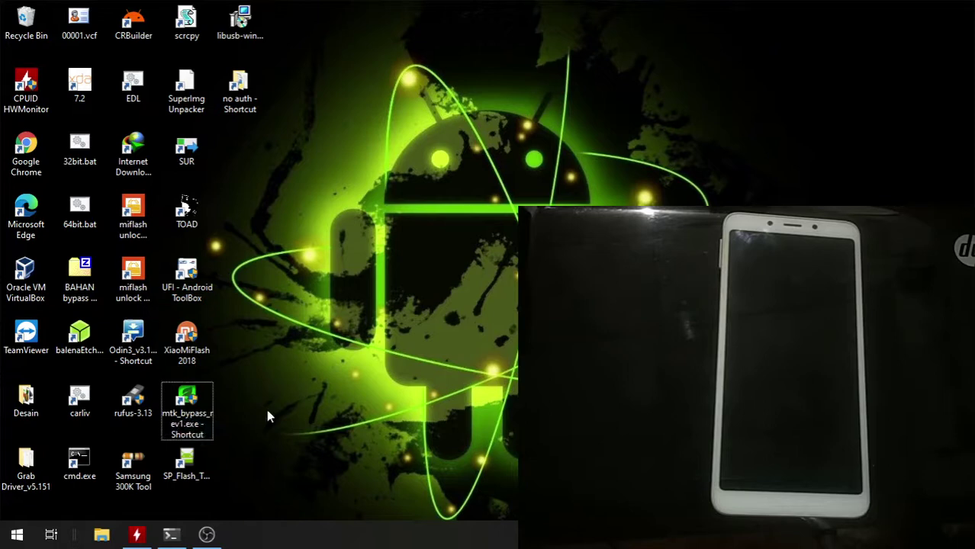
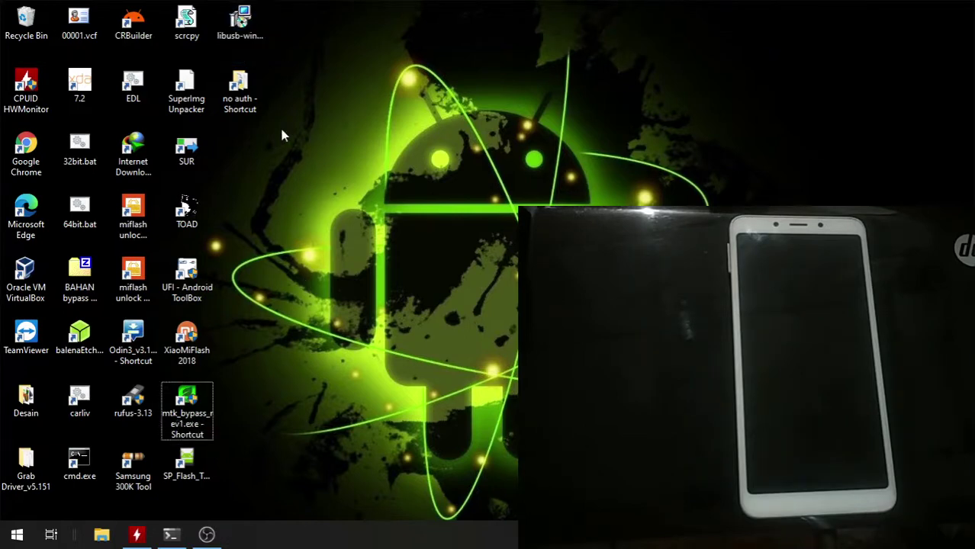
double_click(243, 23)
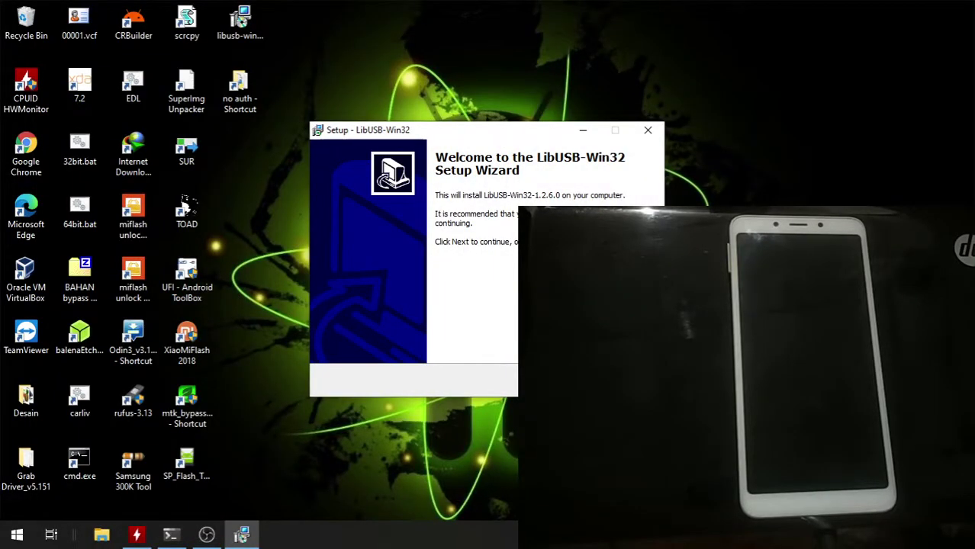
click(576, 382)
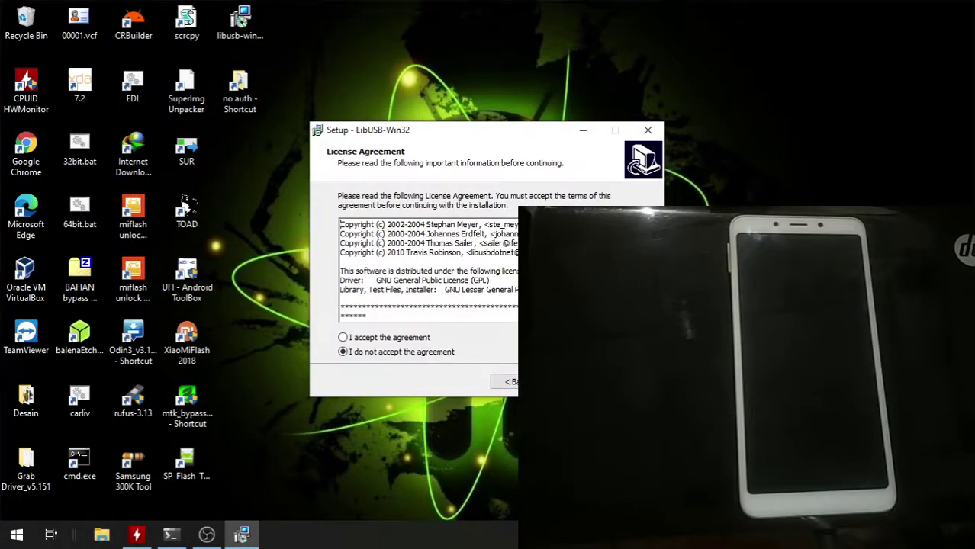
click(474, 339)
drag(508, 131, 259, 123)
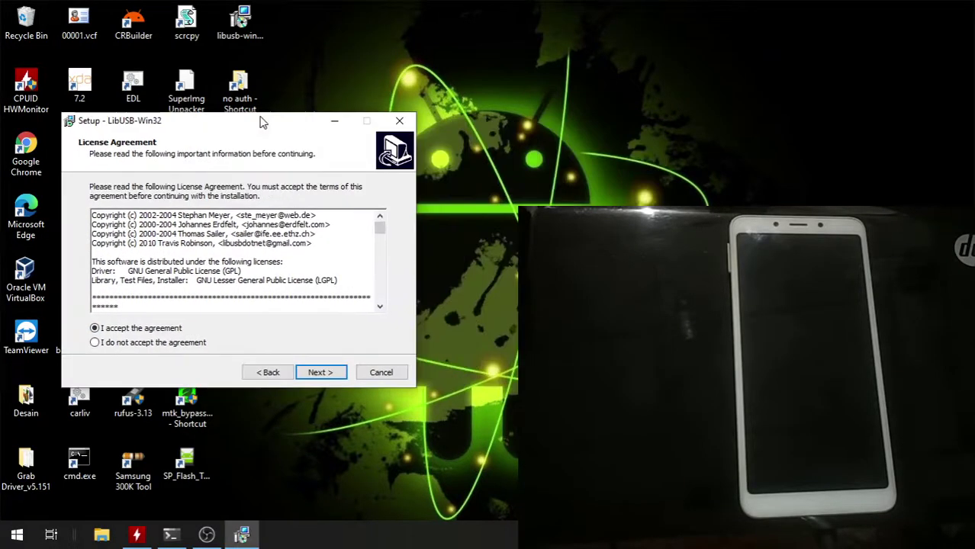
Step: Install LibUSB-Win32 with the default destination and Start Menu folder, and finish setup without launching the filter installer wizard
click(322, 370)
click(313, 371)
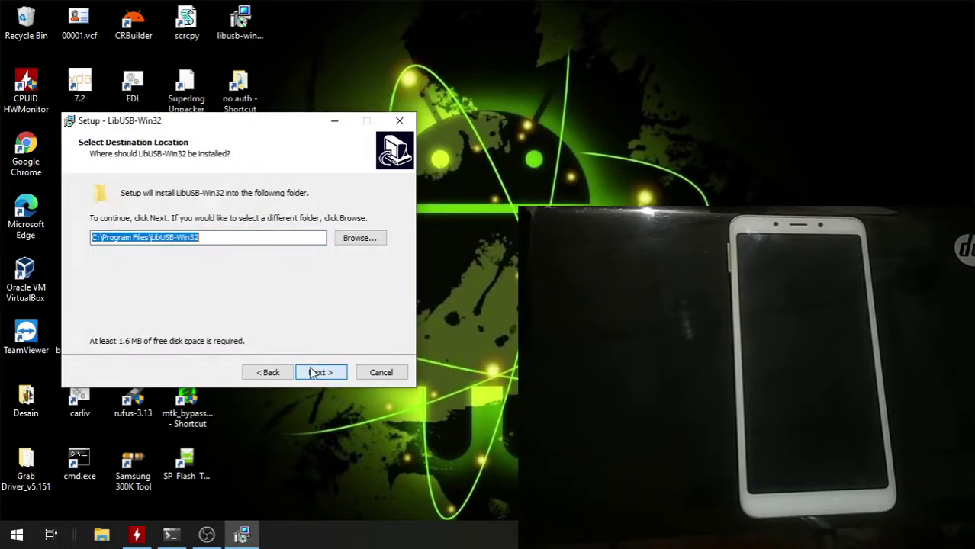
click(317, 372)
click(317, 373)
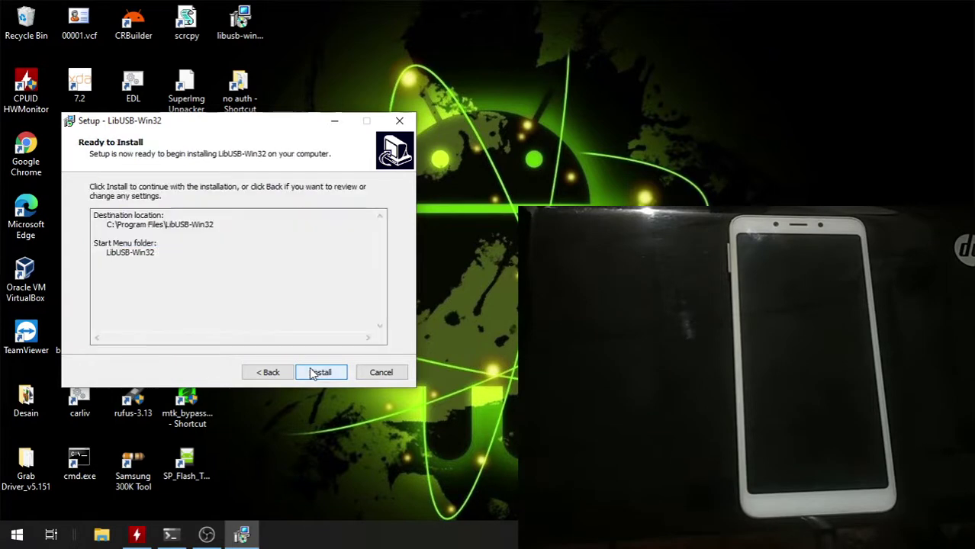
click(316, 373)
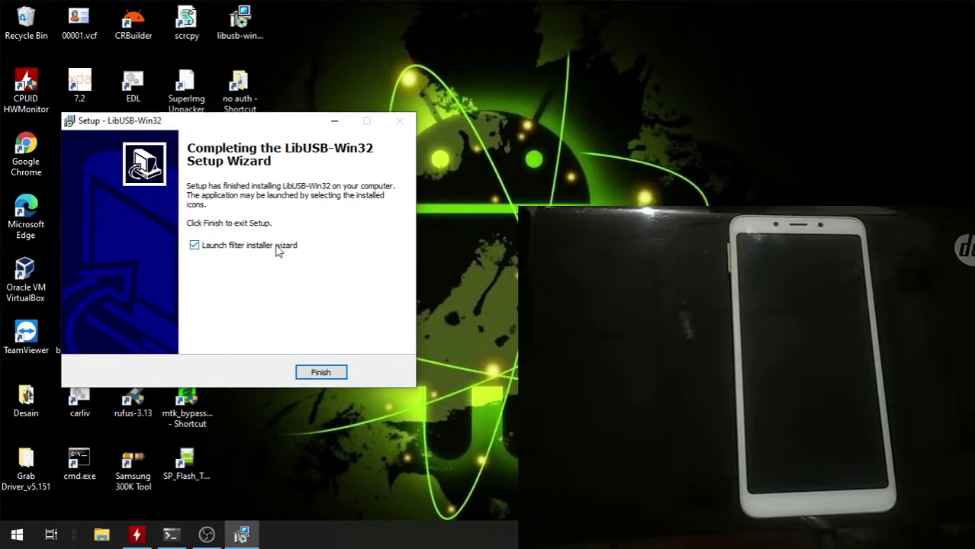
click(231, 247)
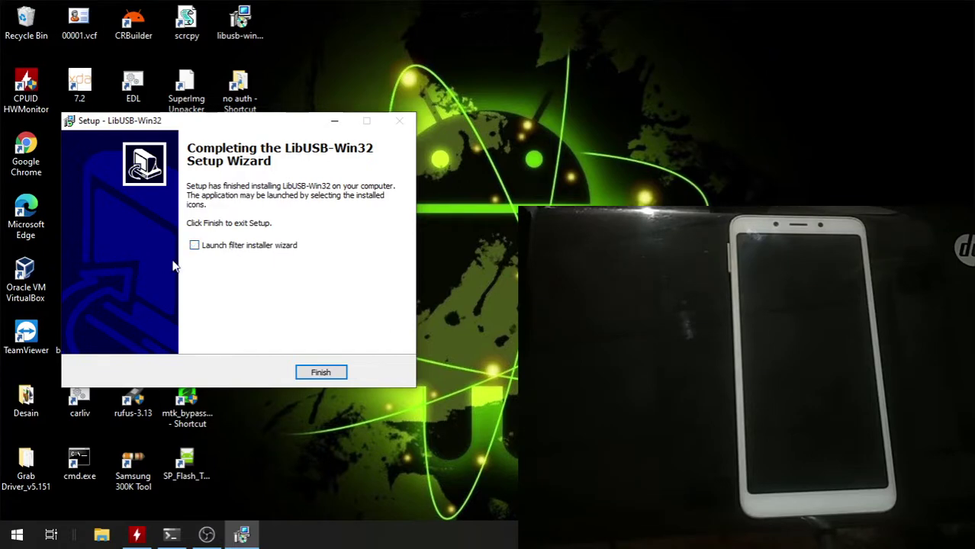
click(320, 372)
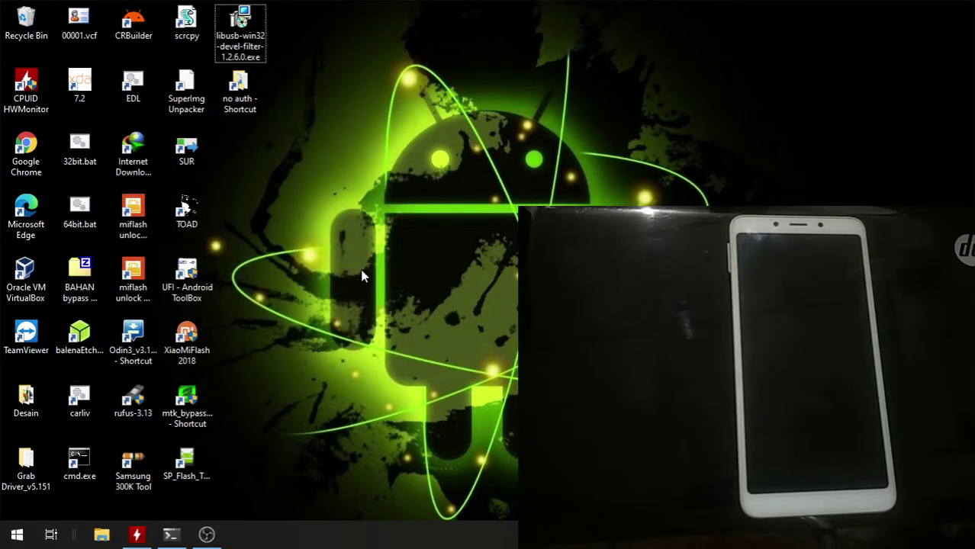
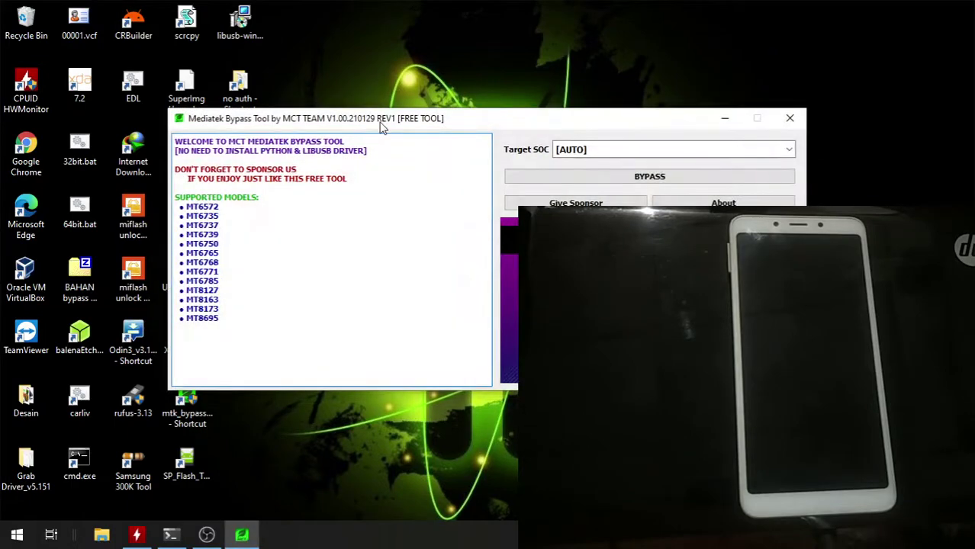
Step: Switch to File Explorer and open the images folder of the cereus_global_images_V11.0.5.0 firmware inside the firmware folder on drive C
drag(382, 126, 232, 153)
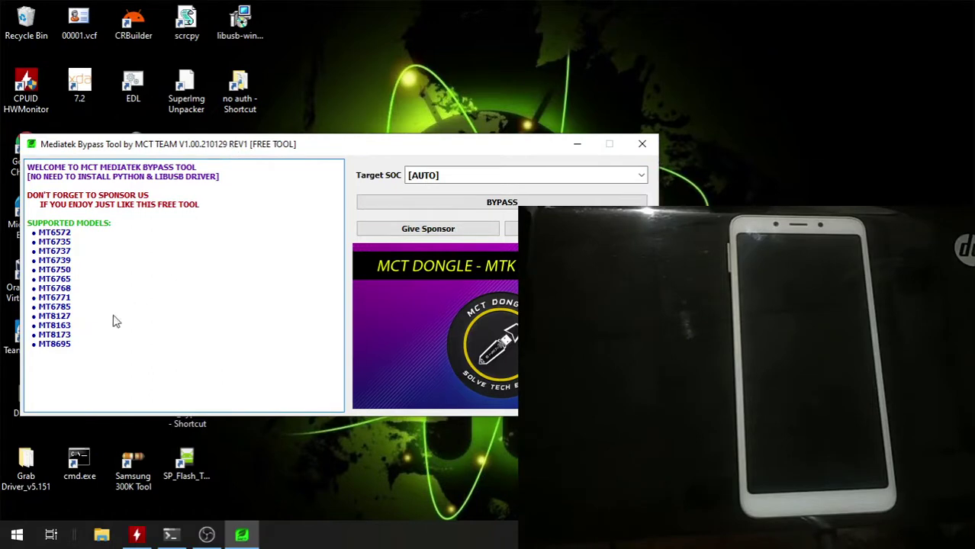
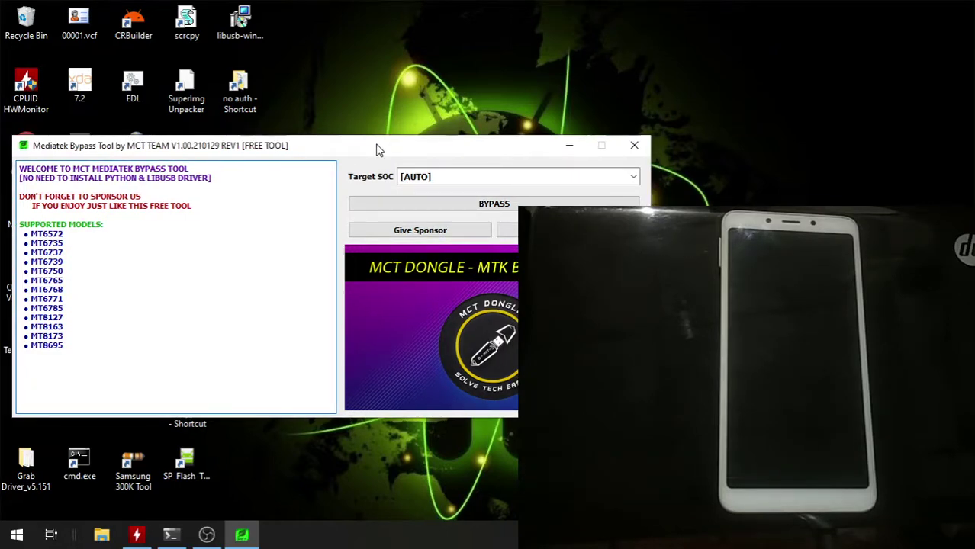
click(171, 431)
key(super+e)
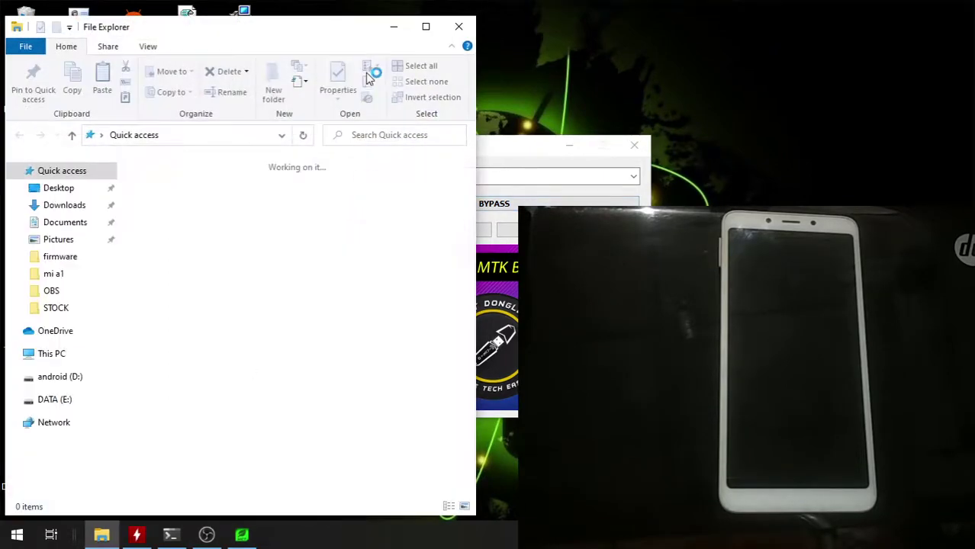
mouse_move(345, 36)
mouse_down()
mouse_move(359, 26)
mouse_move(350, 32)
mouse_up()
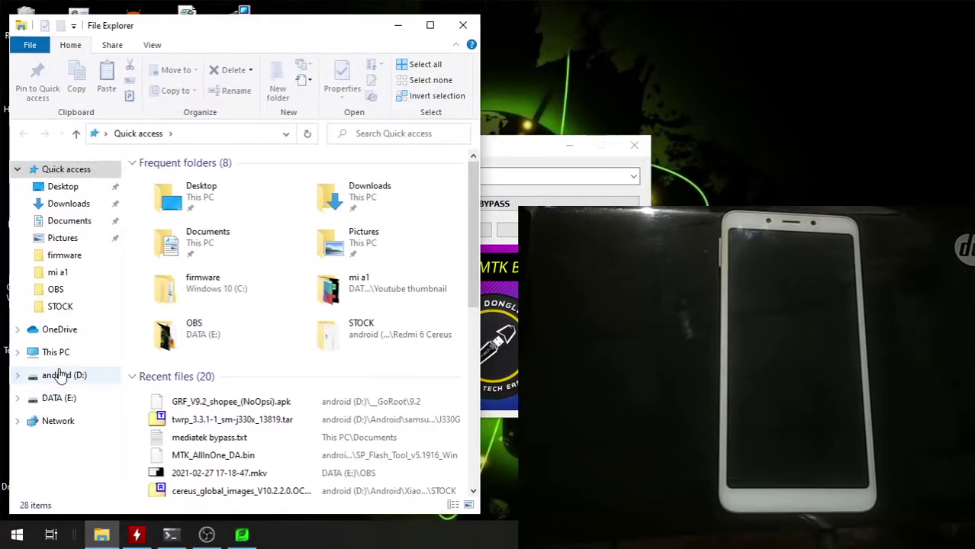
click(58, 354)
scroll(209, 331, down, 3)
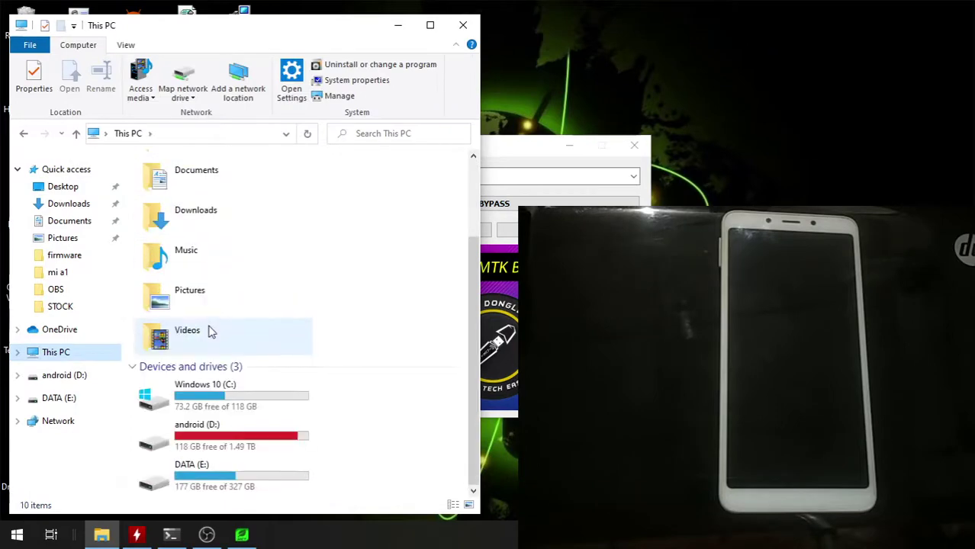
double_click(214, 393)
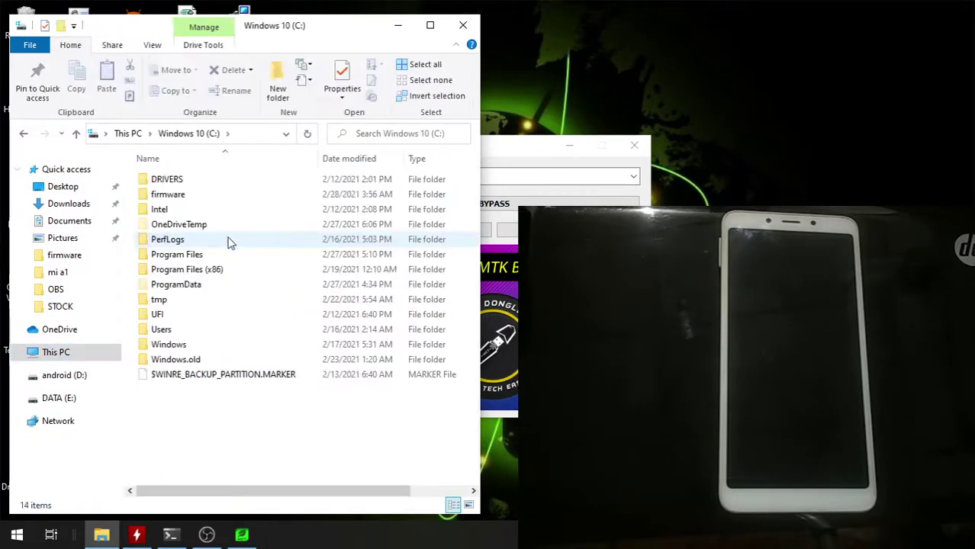
double_click(221, 195)
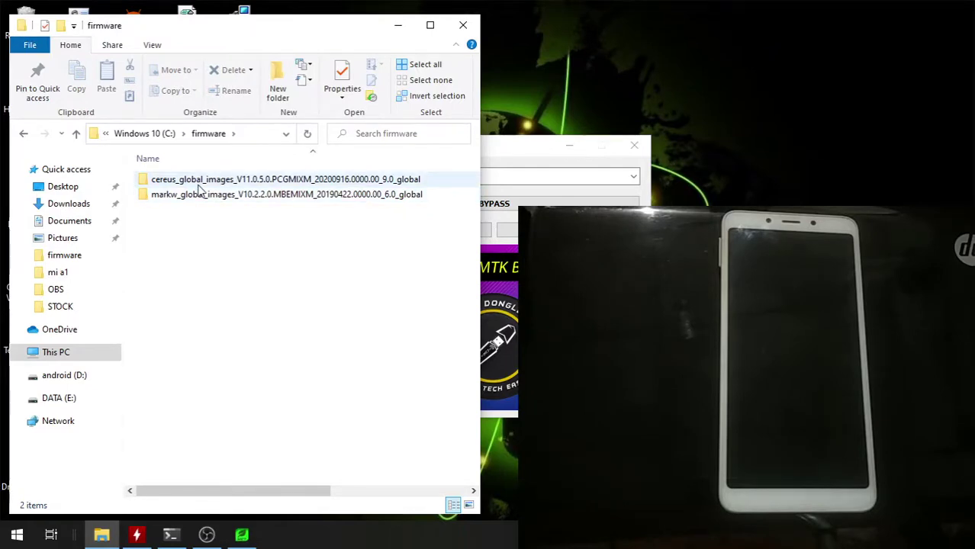
double_click(199, 182)
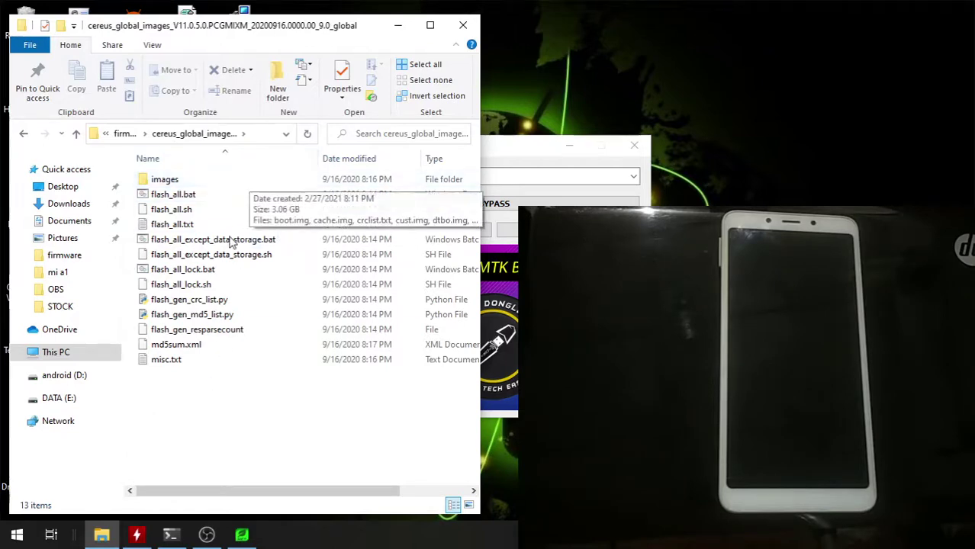
double_click(234, 183)
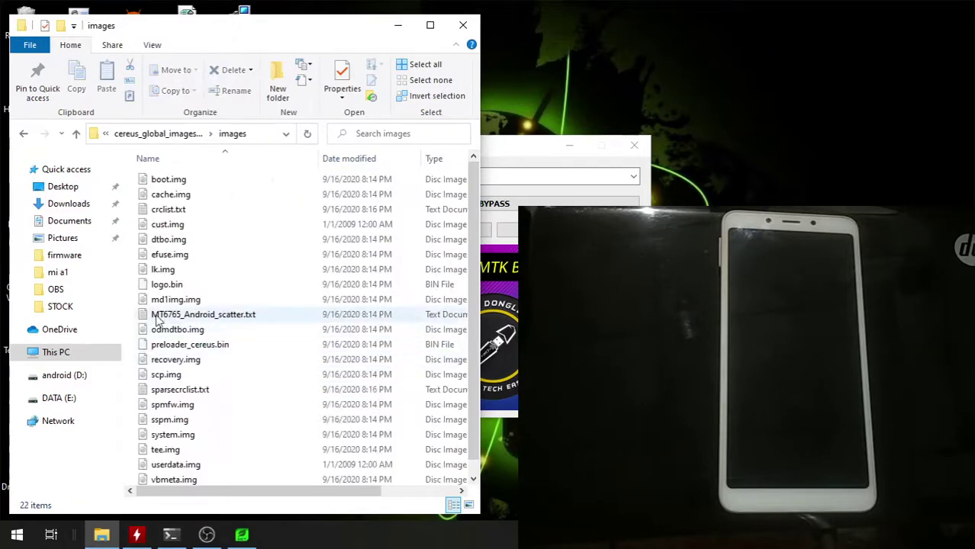
Step: Check the Android scatter file's name in the images folder for the phone's chipset, and minimize the folder window
scroll(158, 319, down, 1)
click(177, 299)
click(186, 324)
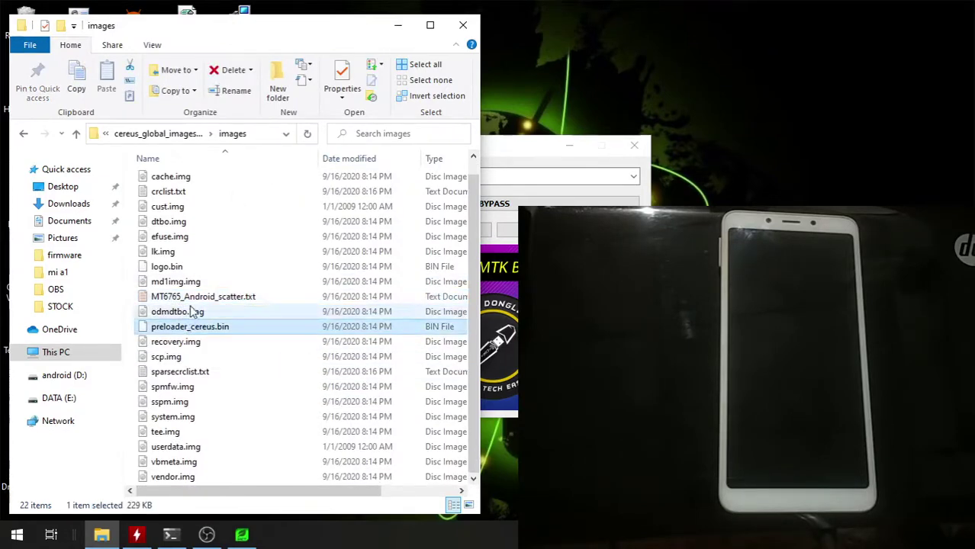
click(177, 299)
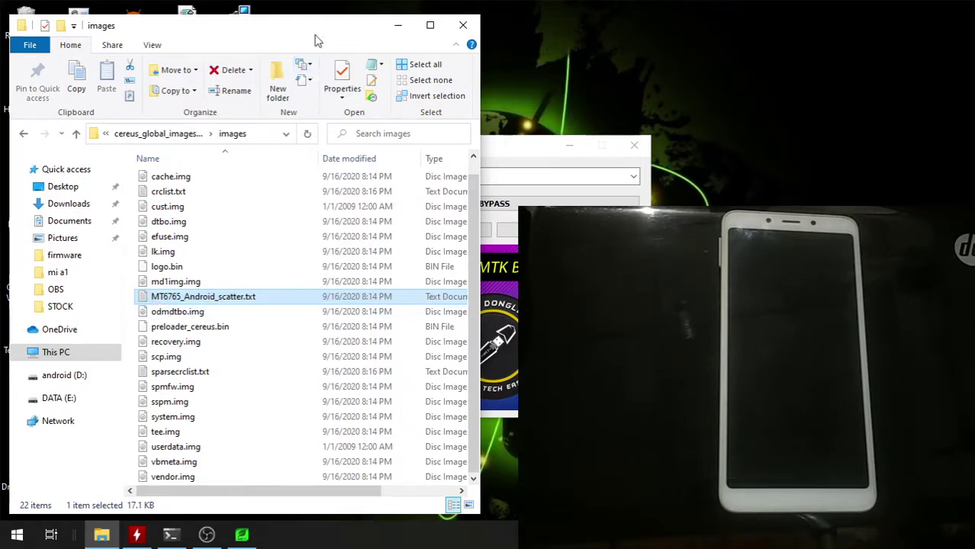
click(225, 312)
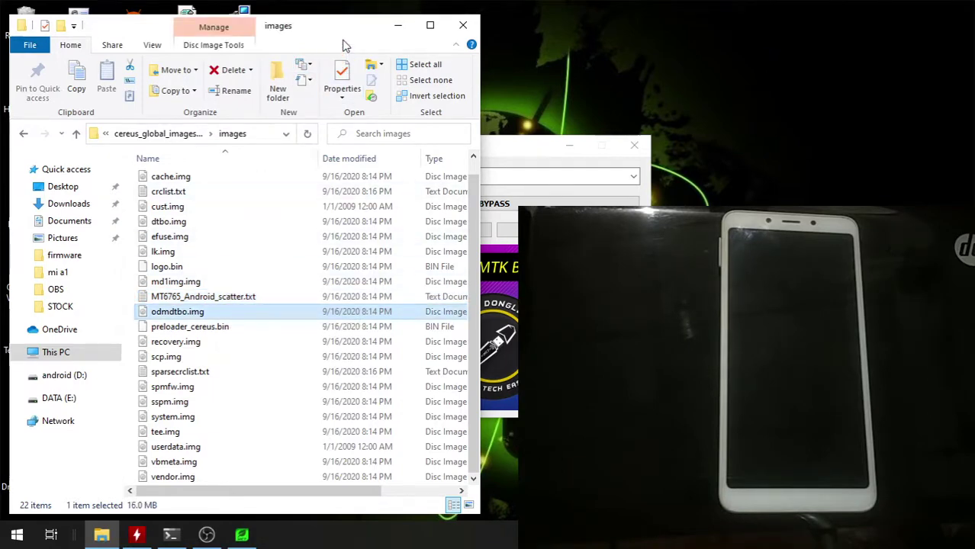
click(234, 297)
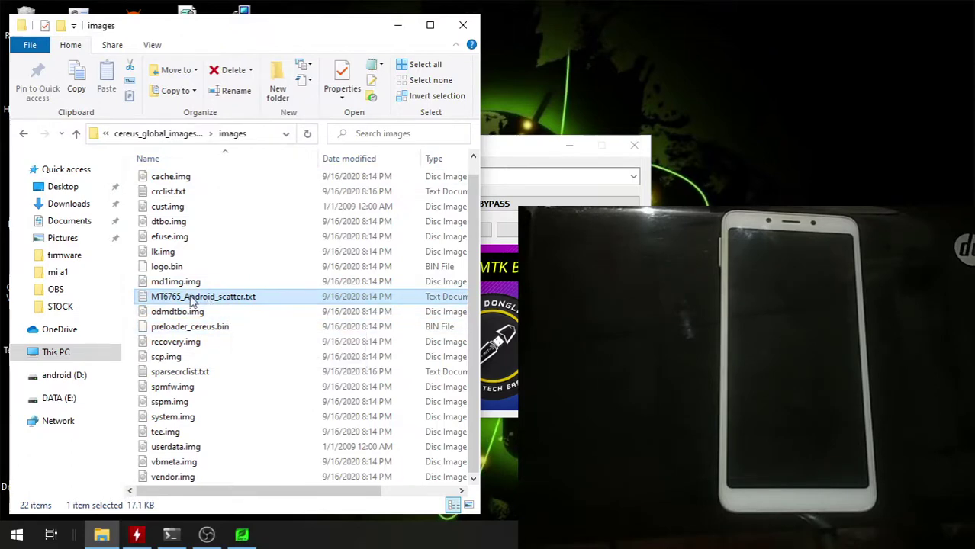
click(397, 26)
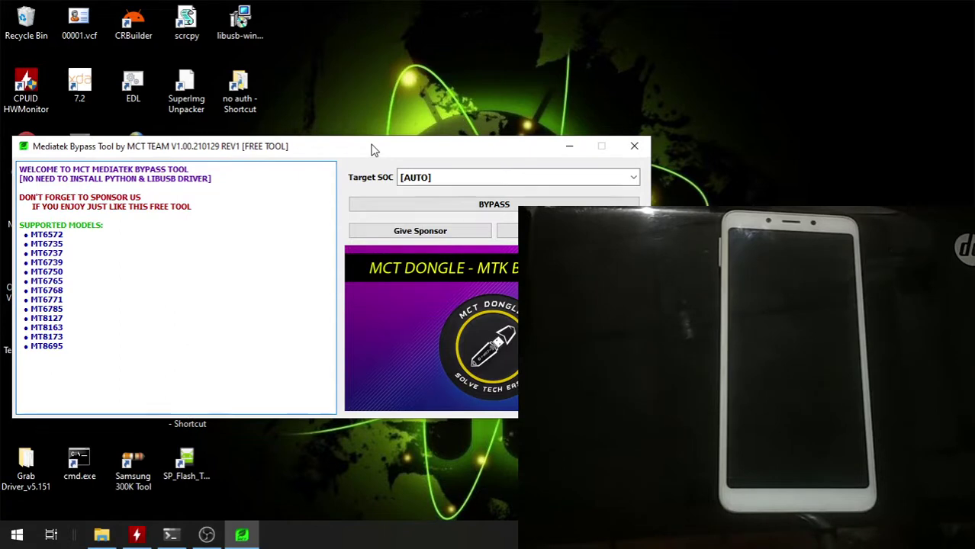
Step: Set the target SOC to MT6765 in the Mediatek Bypass Tool, checking it against the firmware's scatter file name
drag(374, 150, 372, 142)
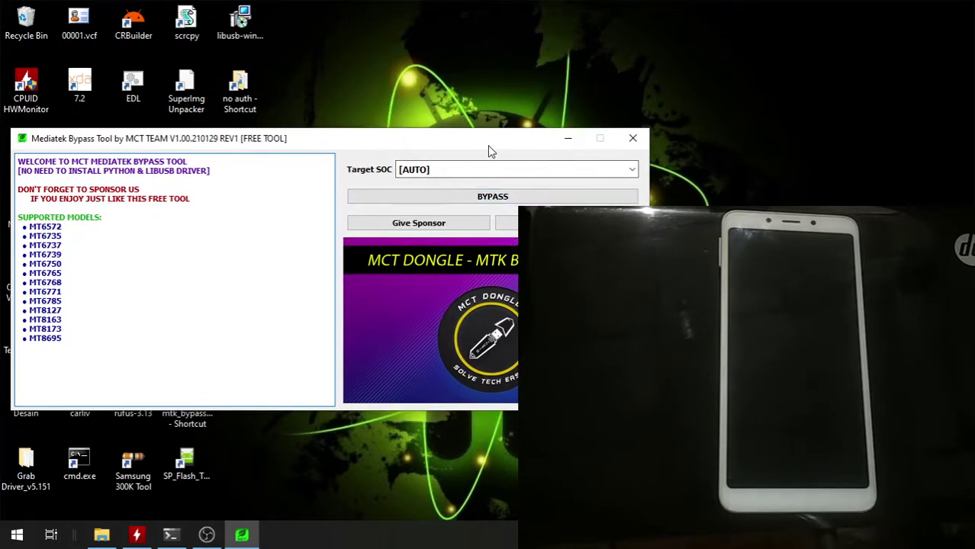
click(633, 170)
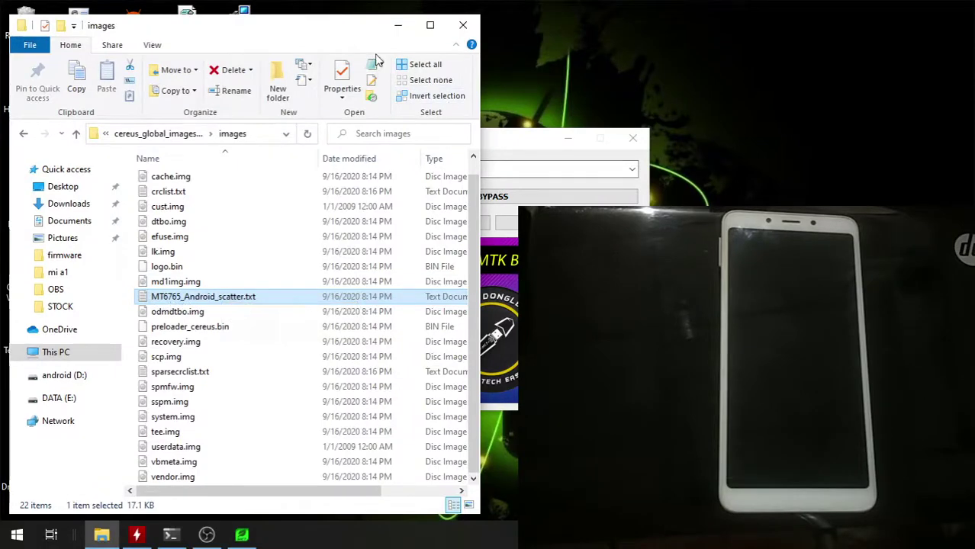
click(398, 25)
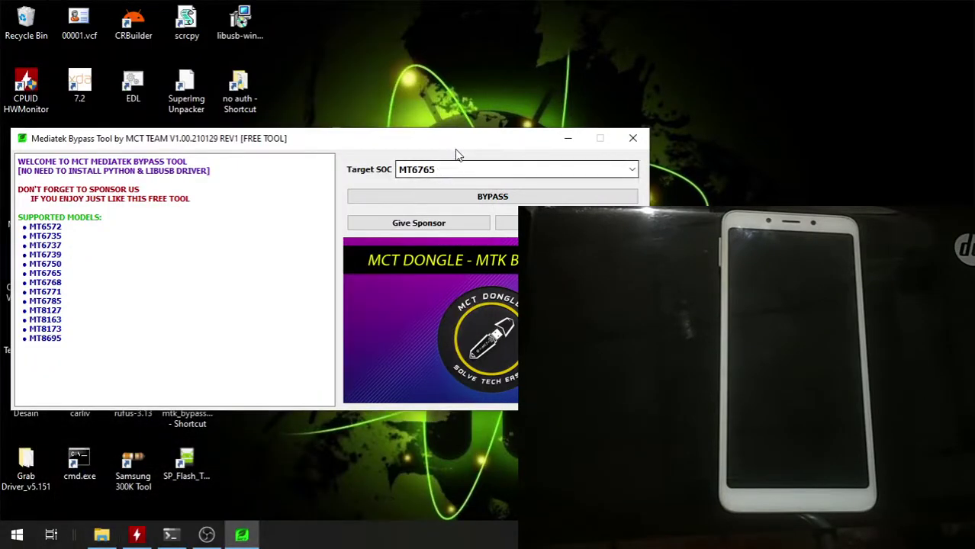
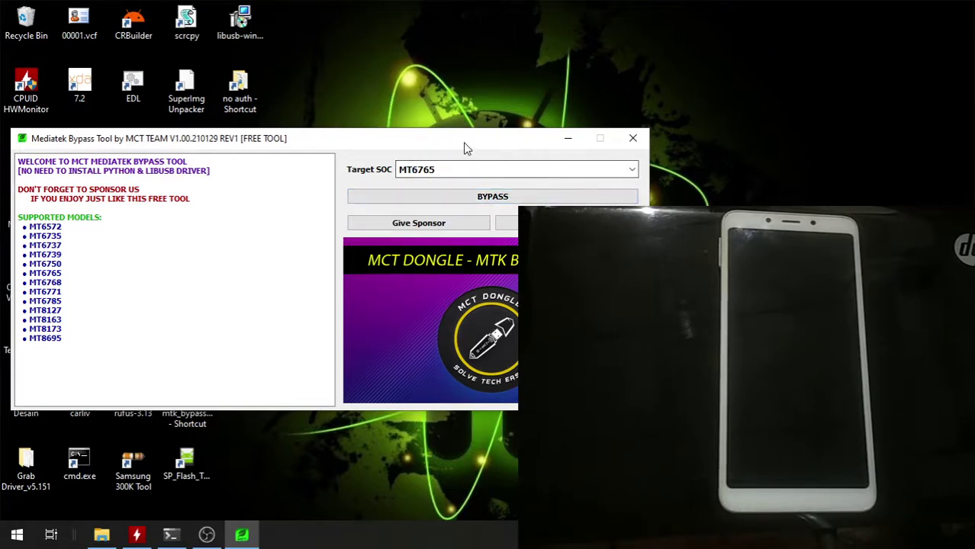
mouse_move(465, 143)
mouse_down()
mouse_move(440, 133)
mouse_move(472, 132)
mouse_up()
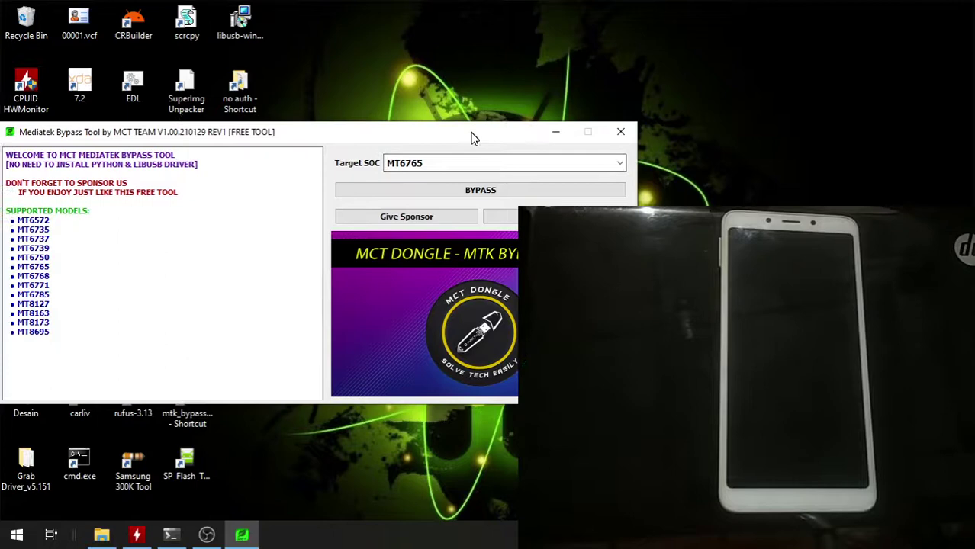
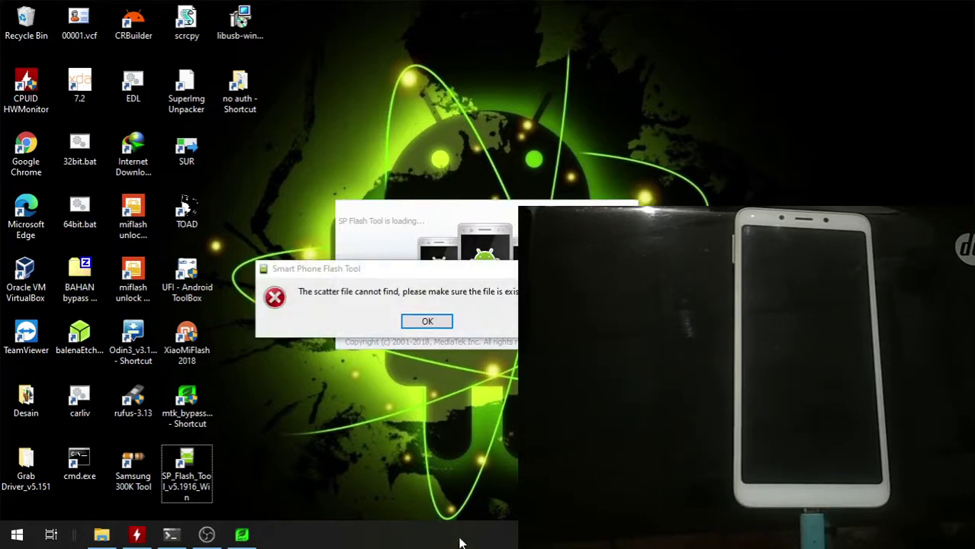
Step: Dismiss the missing scatter file error in SP Flash Tool and show the program's version information
click(409, 321)
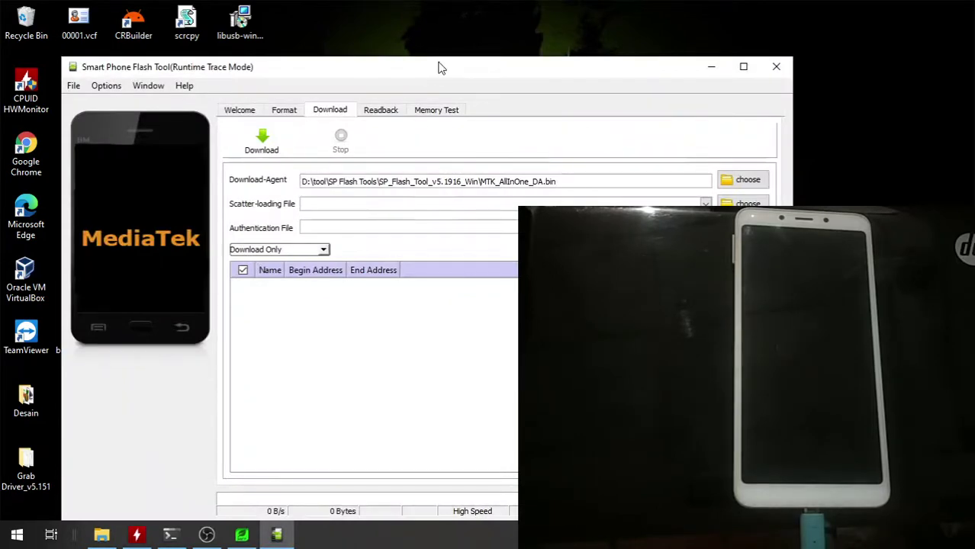
drag(439, 69, 396, 45)
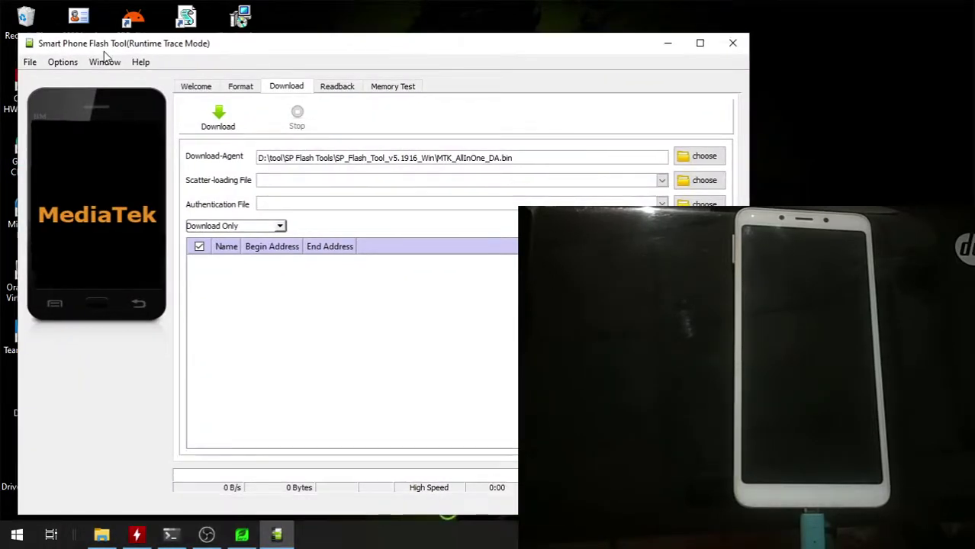
click(141, 62)
click(141, 62)
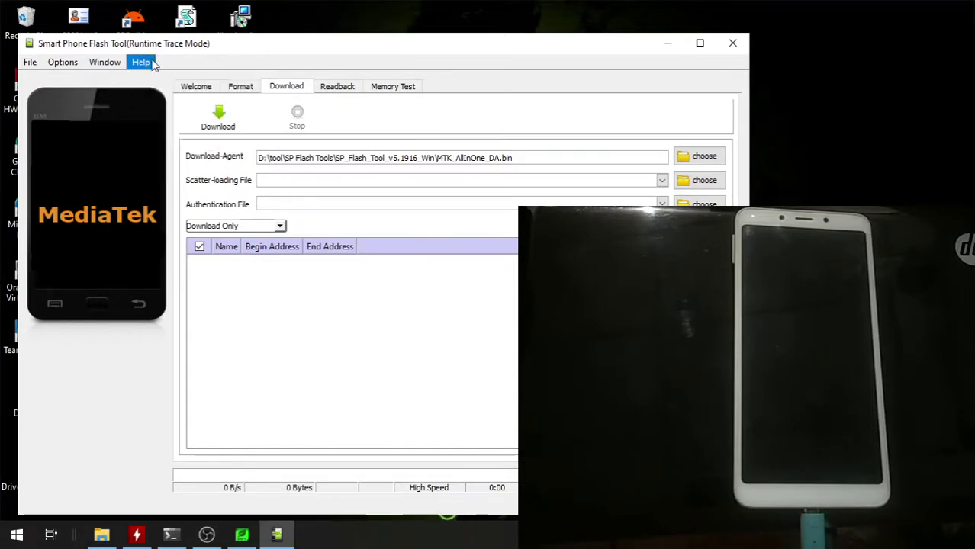
click(140, 62)
click(160, 132)
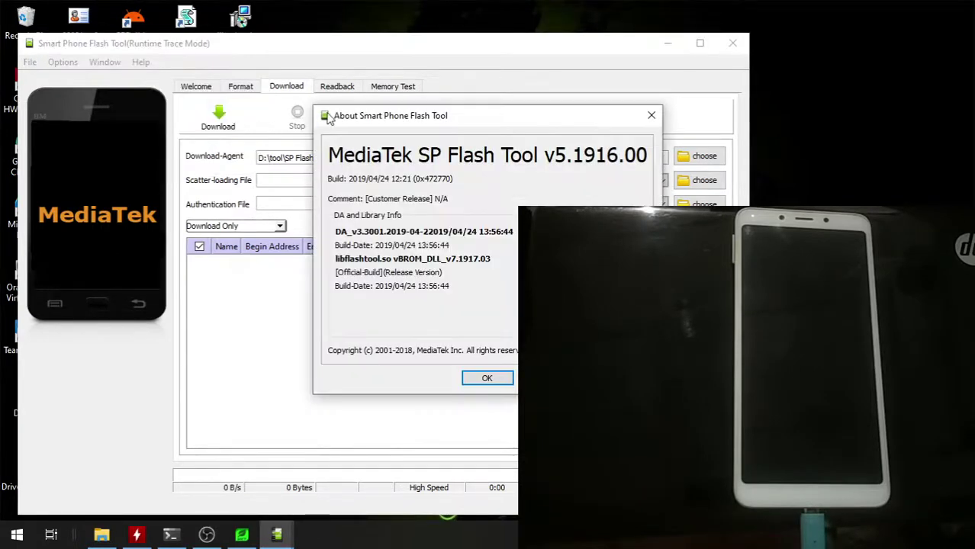
Step: Close the version information dialog and reposition the SP Flash Tool window on the desktop
drag(425, 86, 180, 107)
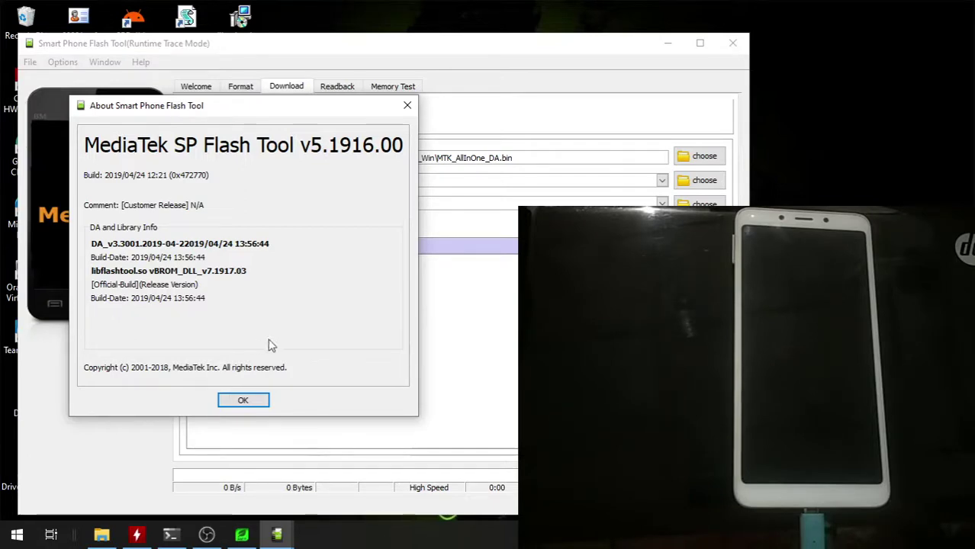
click(264, 403)
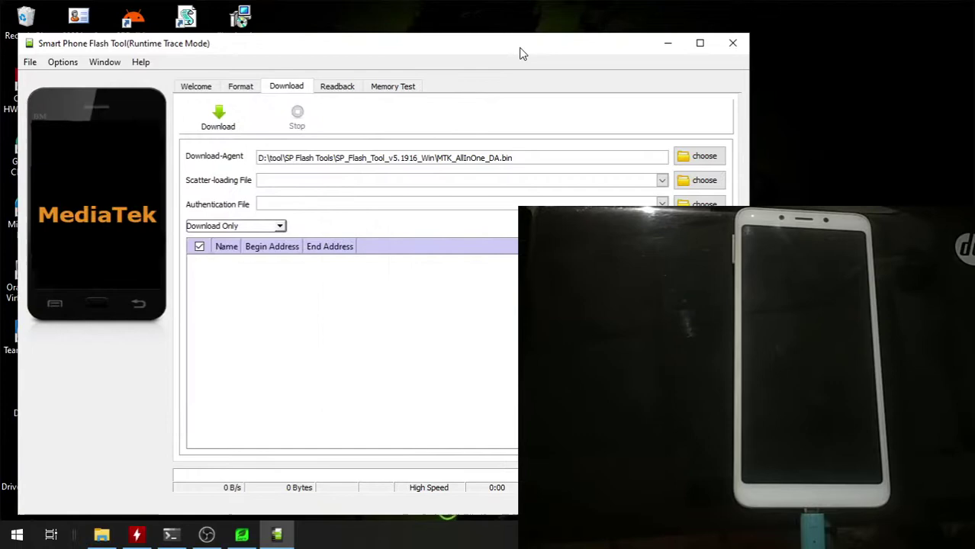
drag(522, 54, 526, 72)
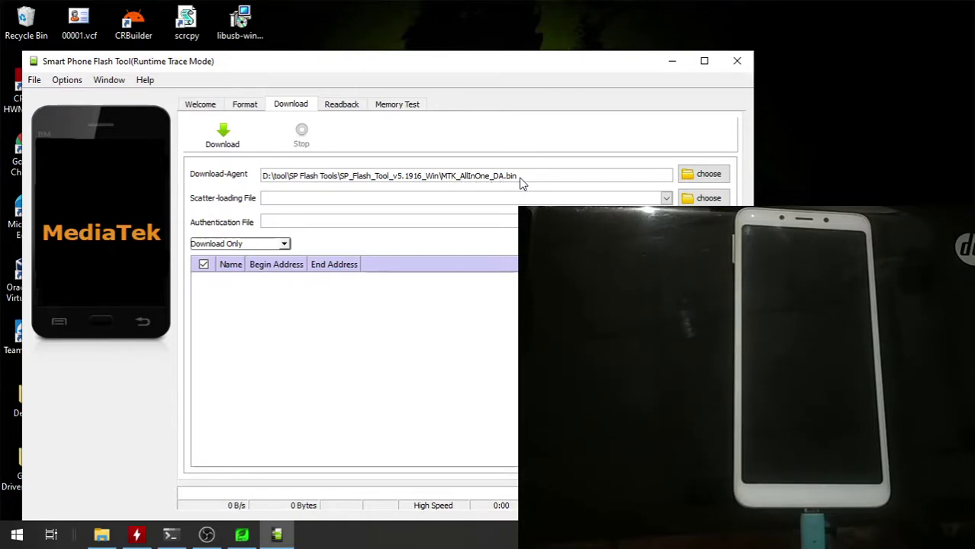
drag(517, 66, 501, 71)
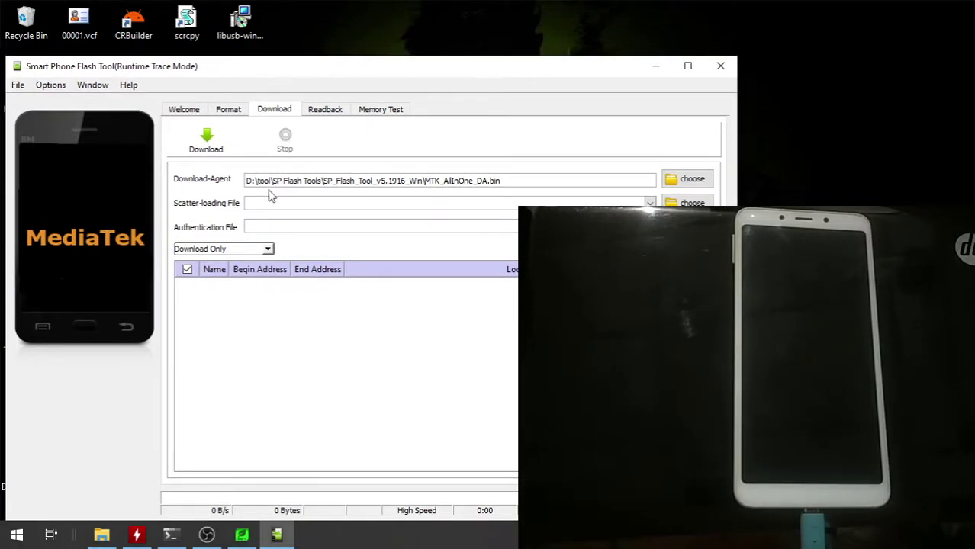
click(686, 203)
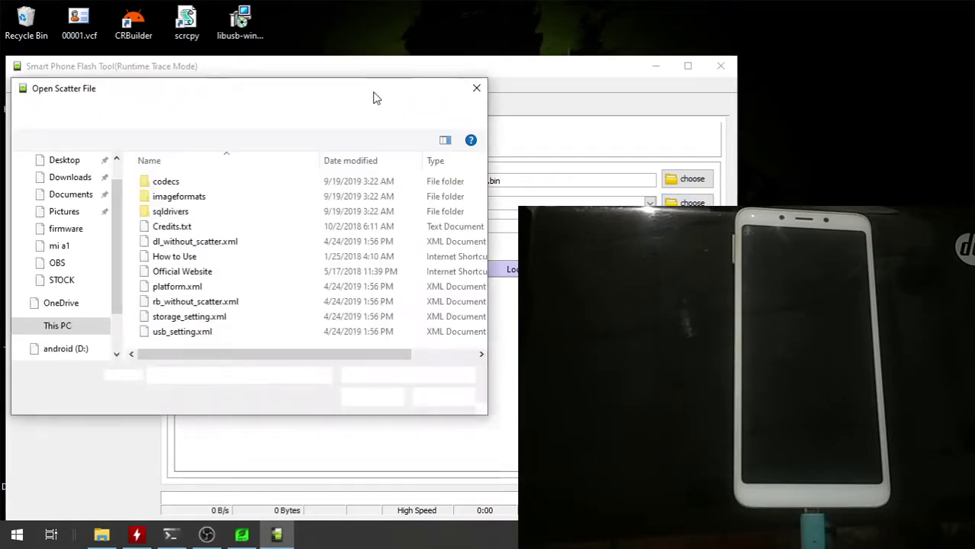
drag(374, 93, 377, 88)
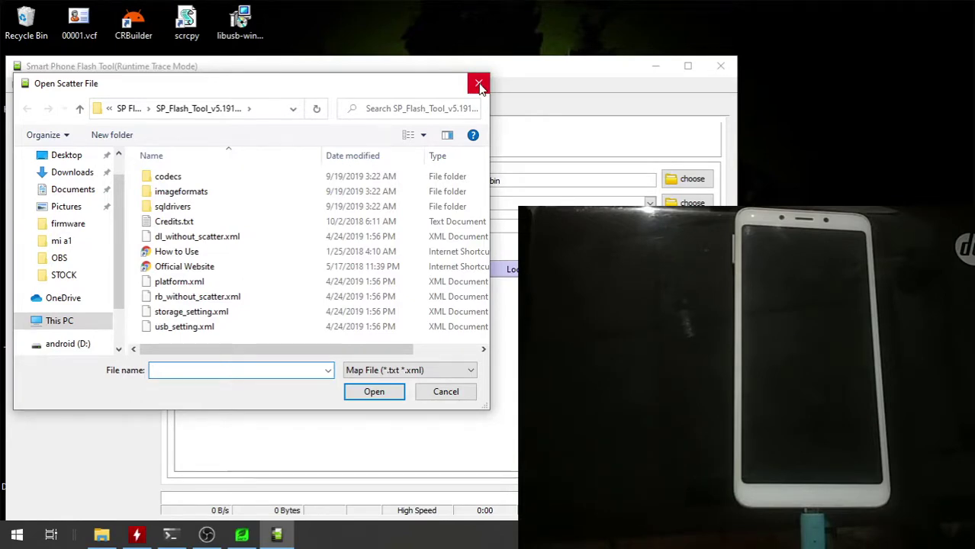
click(479, 85)
Step: Switch to File Explorer, copy the full path of the firmware's images folder, and minimize the folder window
click(101, 535)
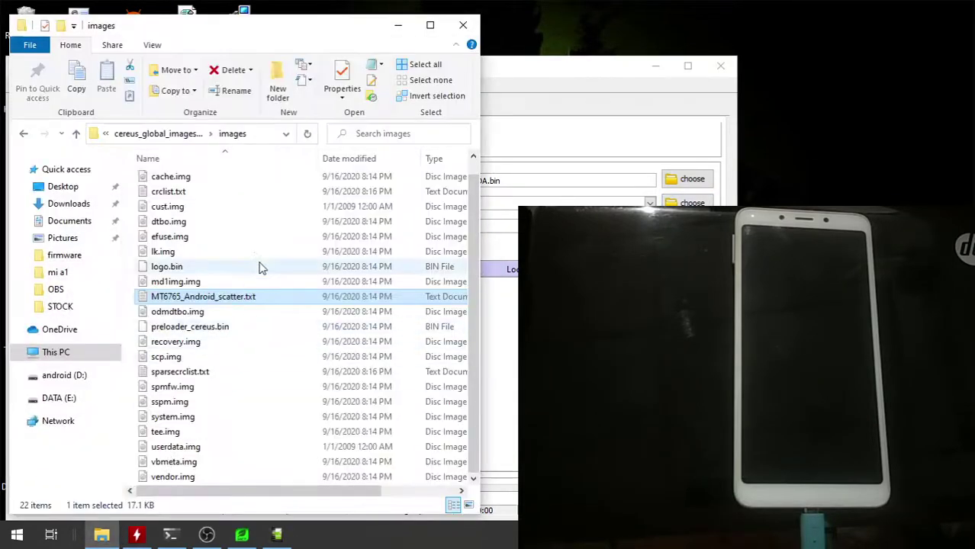
double_click(287, 32)
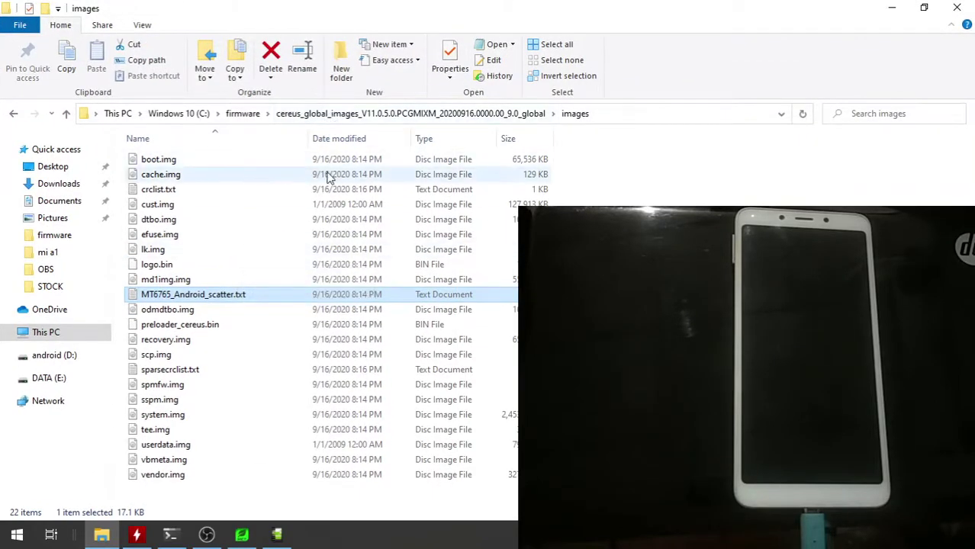
click(633, 115)
right_click(387, 116)
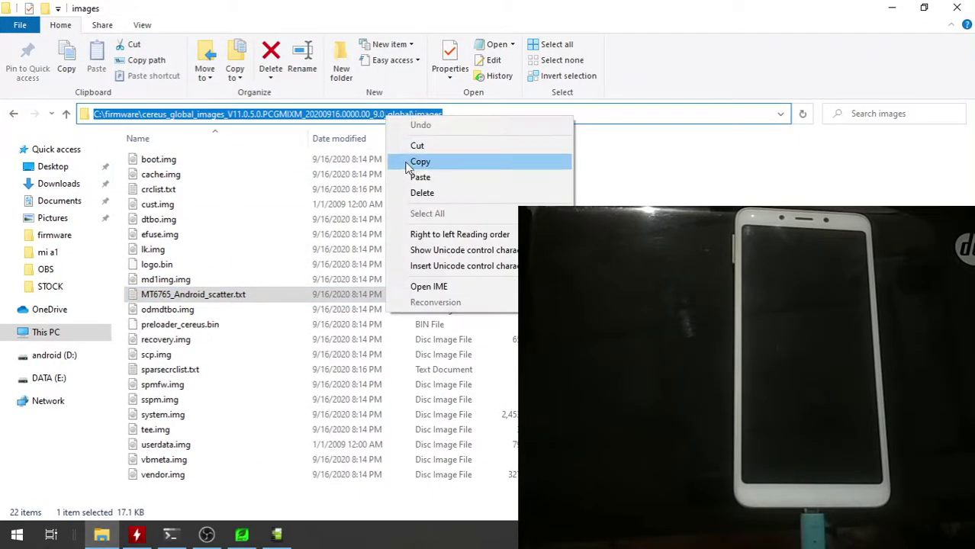
click(416, 162)
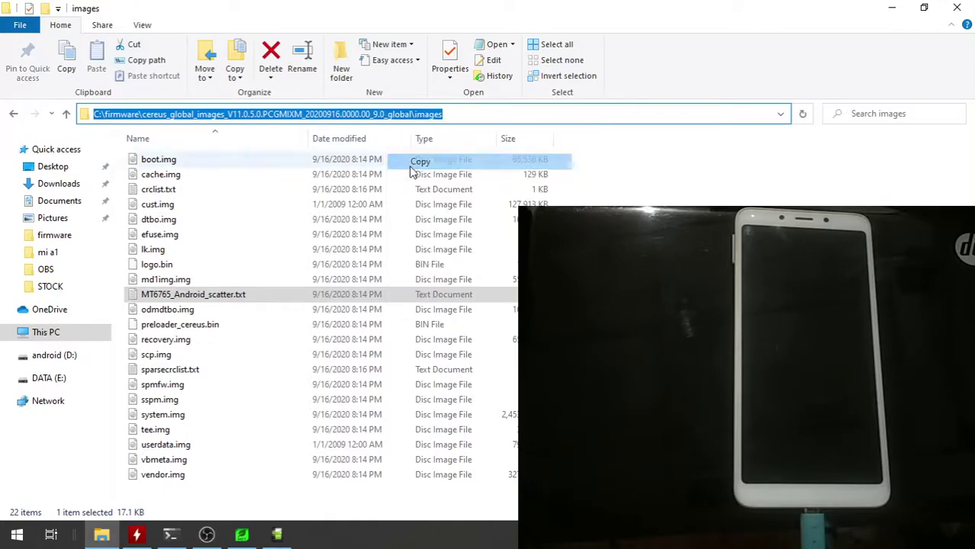
click(892, 7)
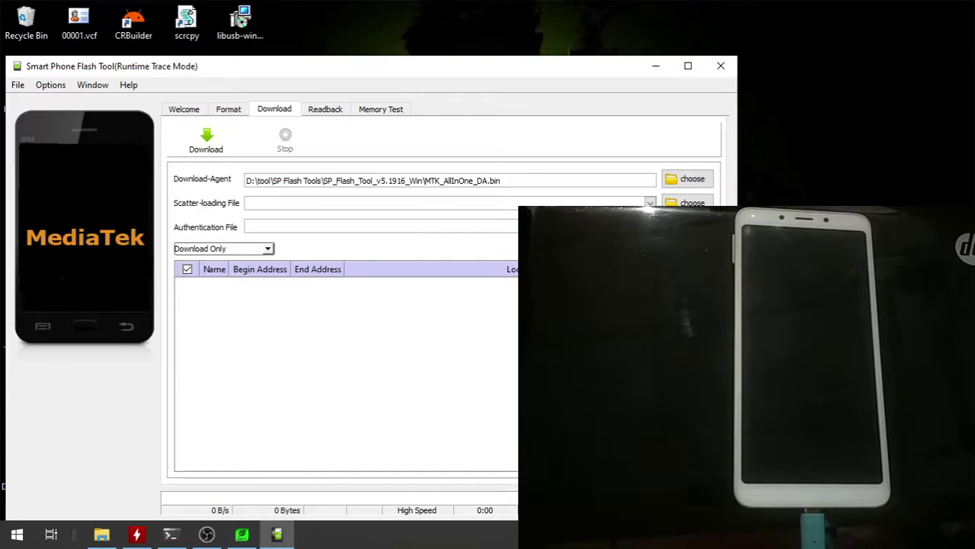
Step: Load MT6765_Android_scatter.txt as the scatter-loading file, using the copied path to reach the images folder
click(689, 202)
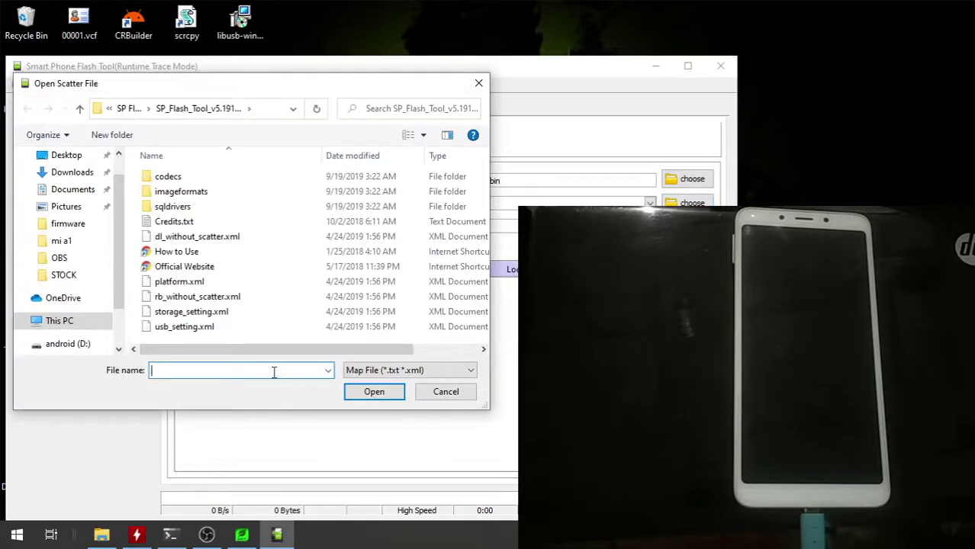
right_click(274, 371)
click(356, 235)
click(359, 393)
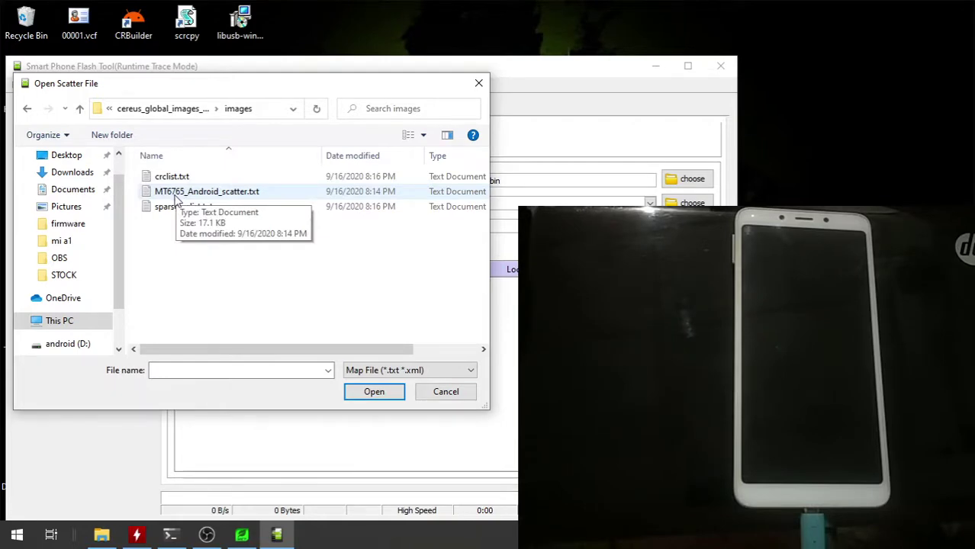
double_click(225, 194)
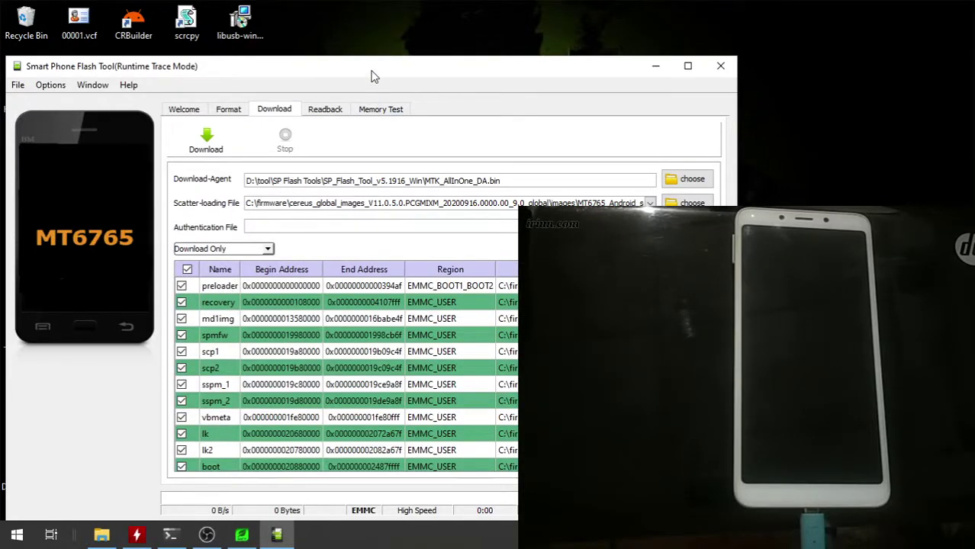
drag(372, 76, 361, 58)
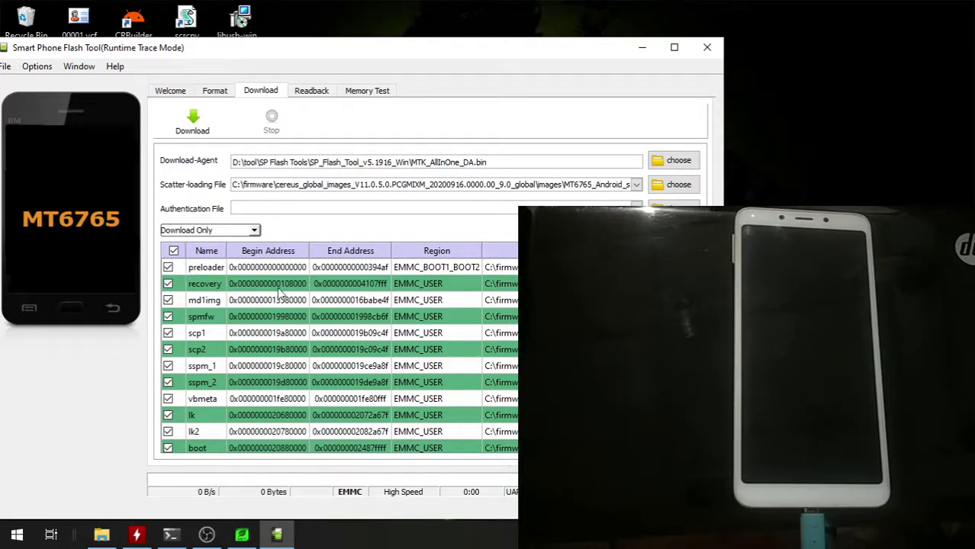
Step: Flash only the preloader partition in Download Only mode, dismiss the completion notice, and minimize the flash tool
click(174, 251)
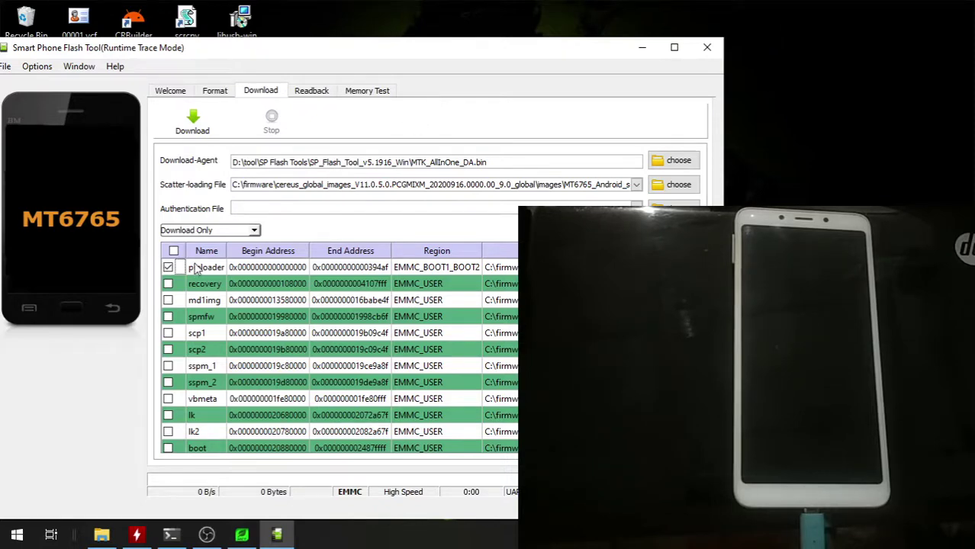
click(239, 537)
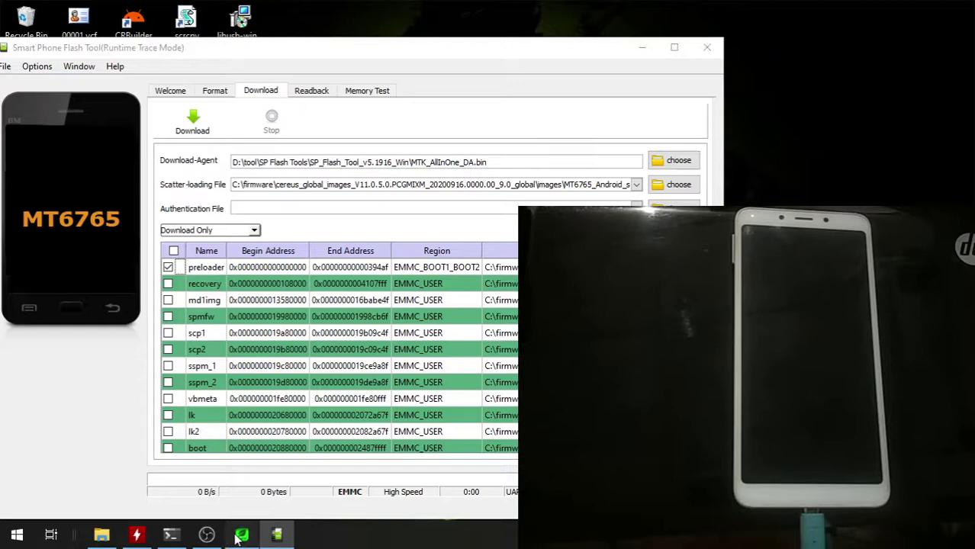
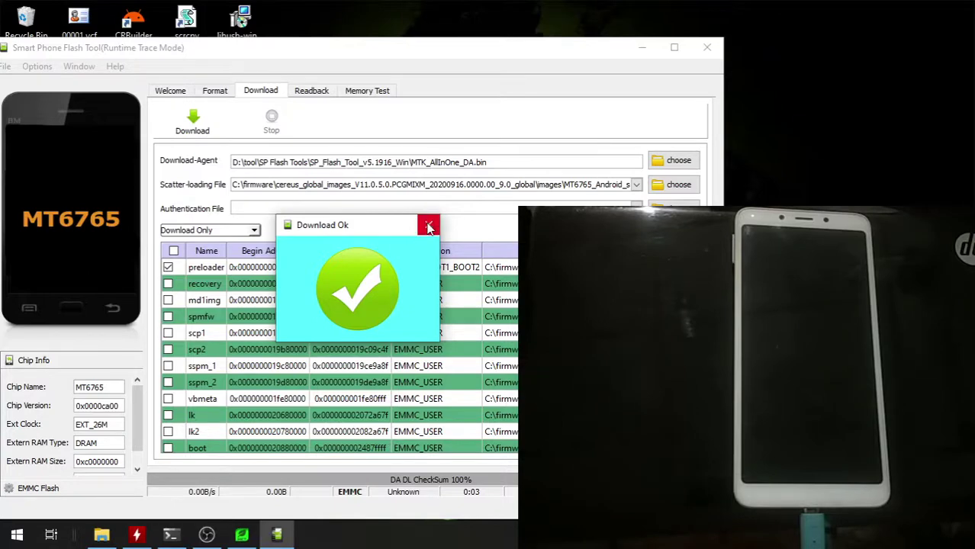
click(428, 226)
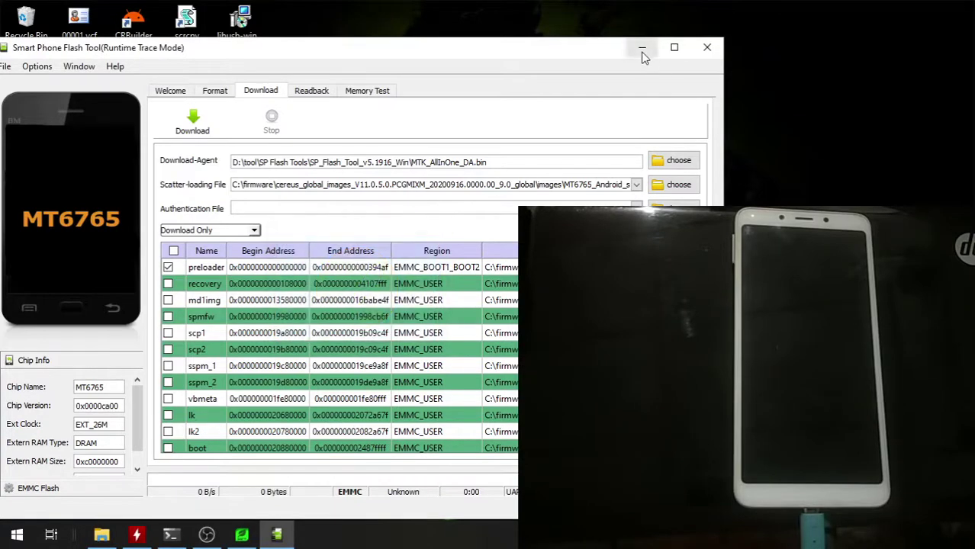
click(643, 47)
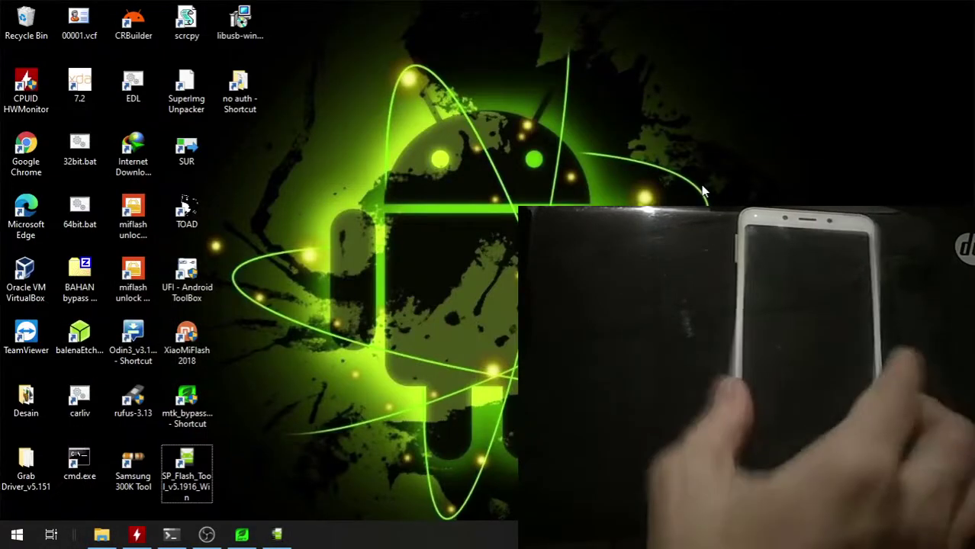
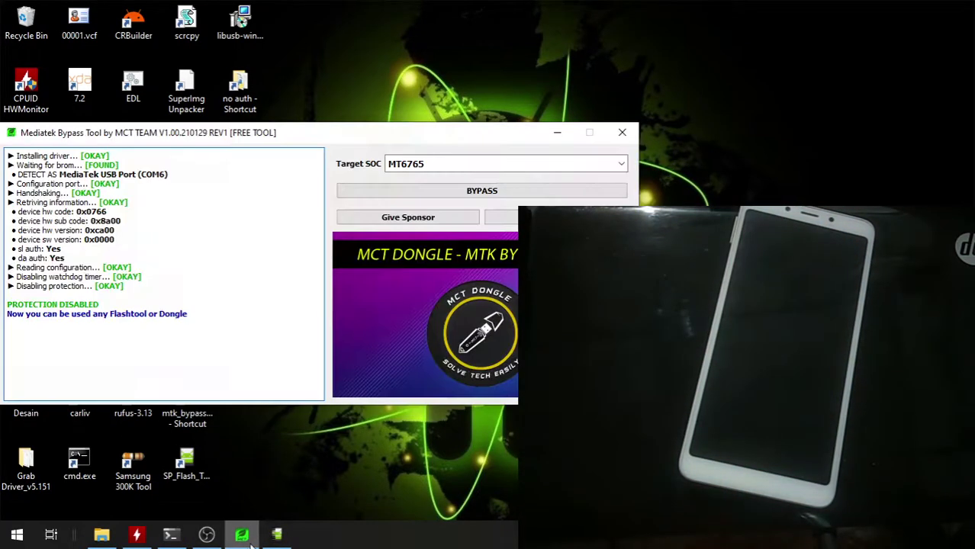
Step: Switch to the Mediatek Bypass Tool and run the bypass again with MT6765 as the target SOC
click(251, 540)
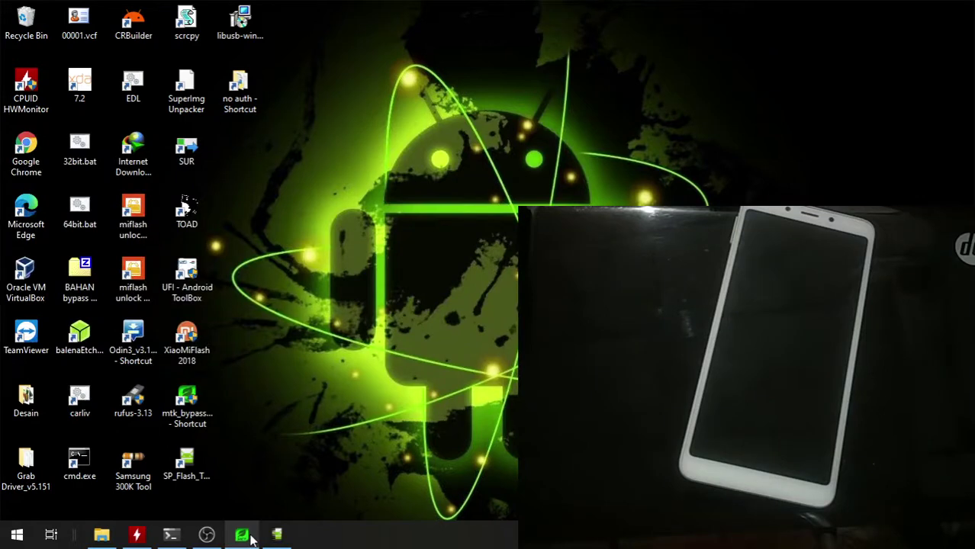
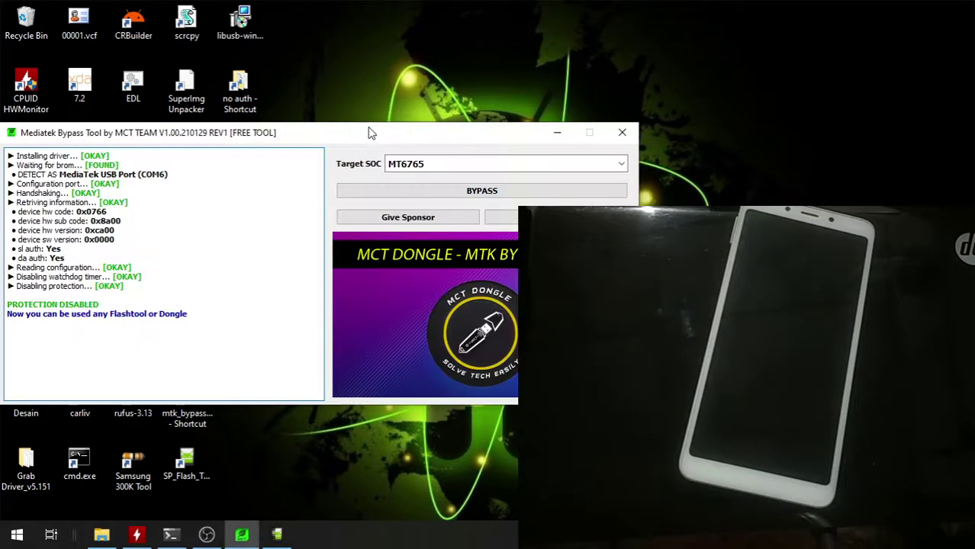
drag(368, 133, 366, 136)
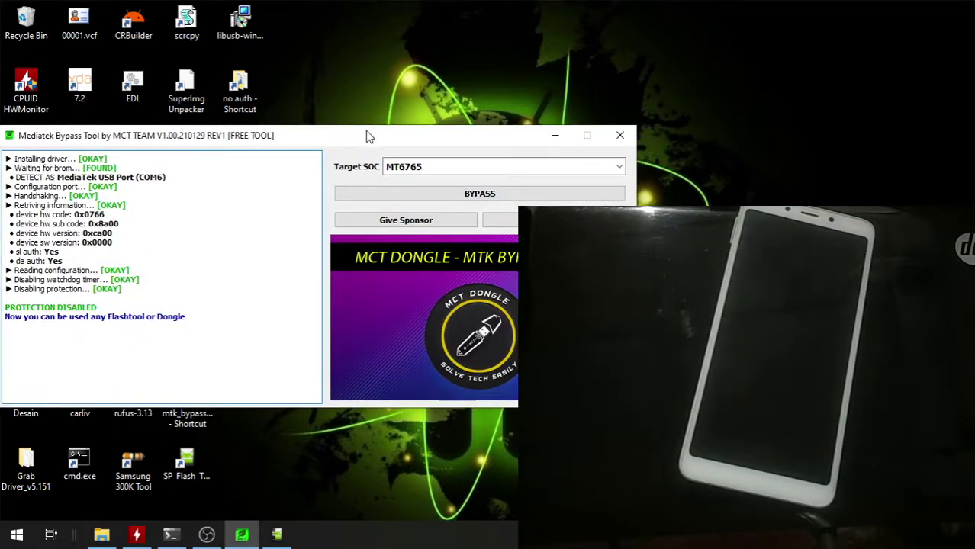
click(620, 169)
click(396, 171)
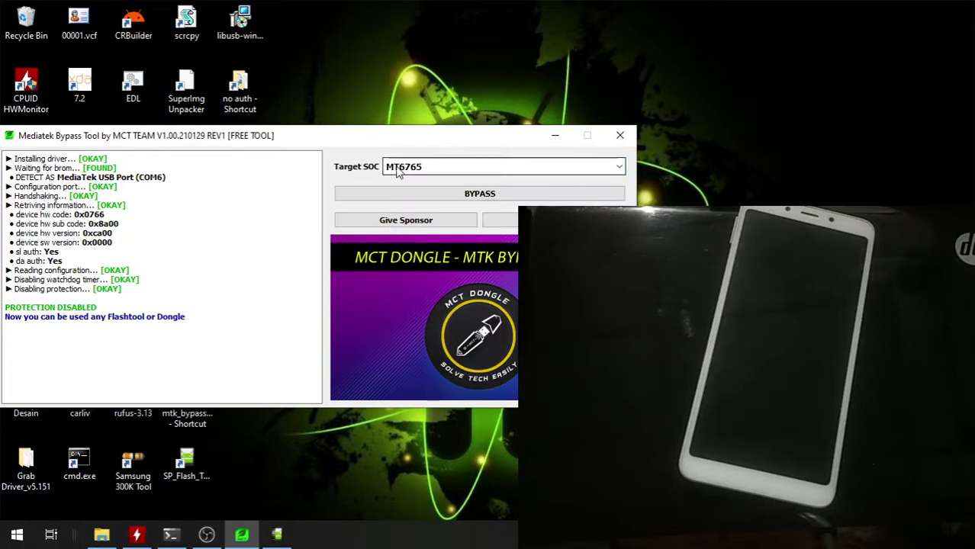
click(432, 195)
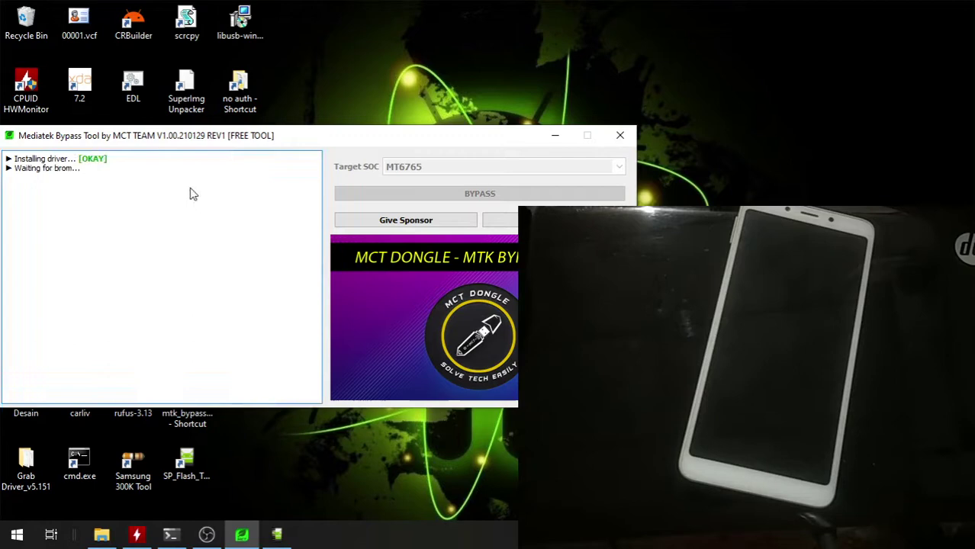
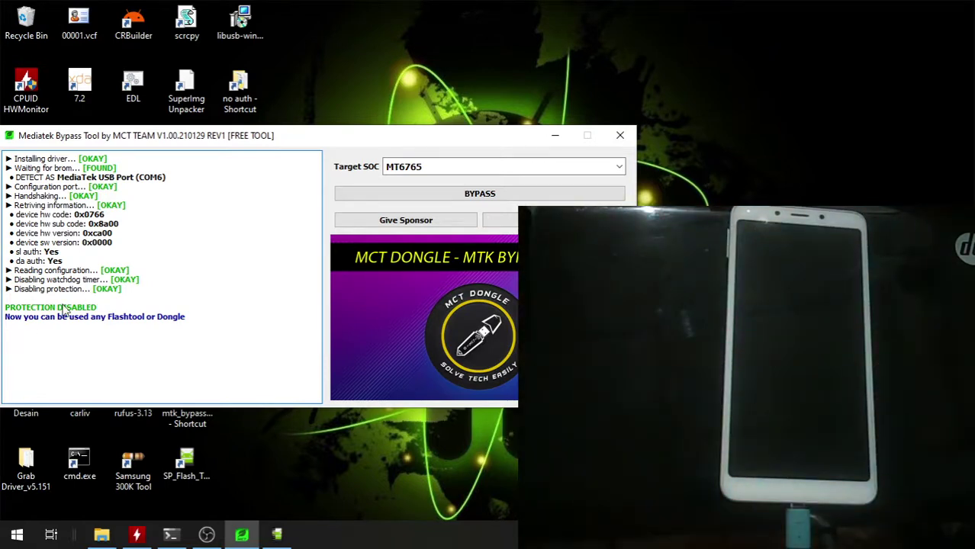
Step: Switch to SP Flash Tool, select every partition except preloader, and start the Download Only flash
click(277, 535)
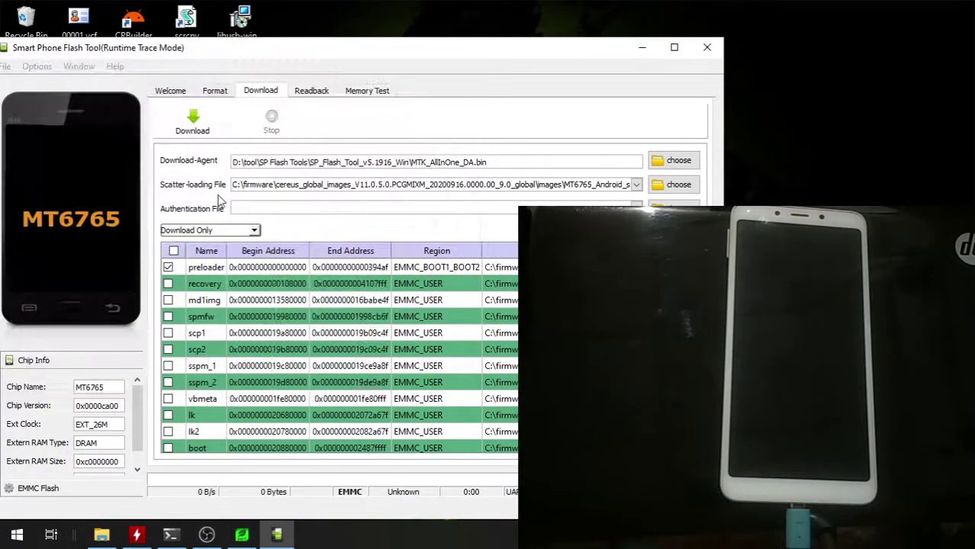
click(173, 251)
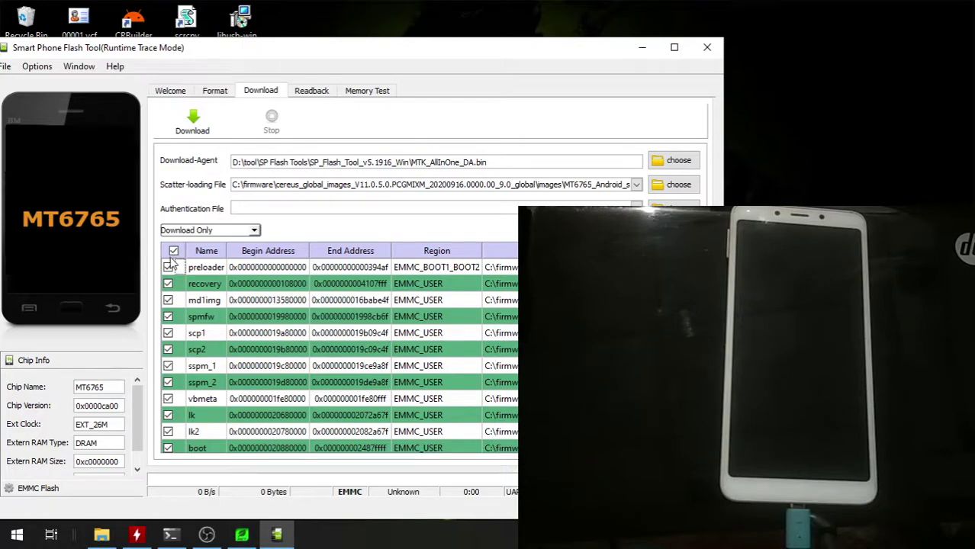
click(168, 267)
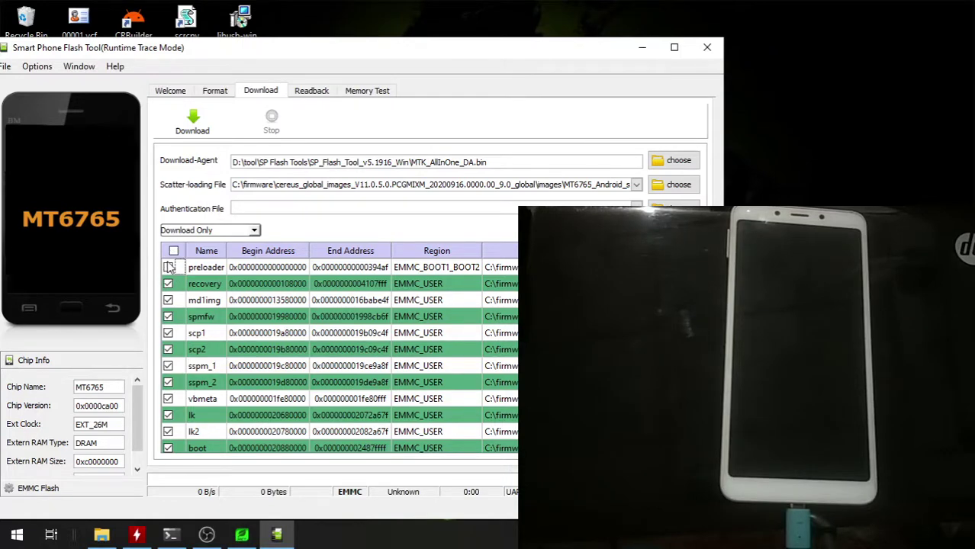
drag(309, 50, 313, 40)
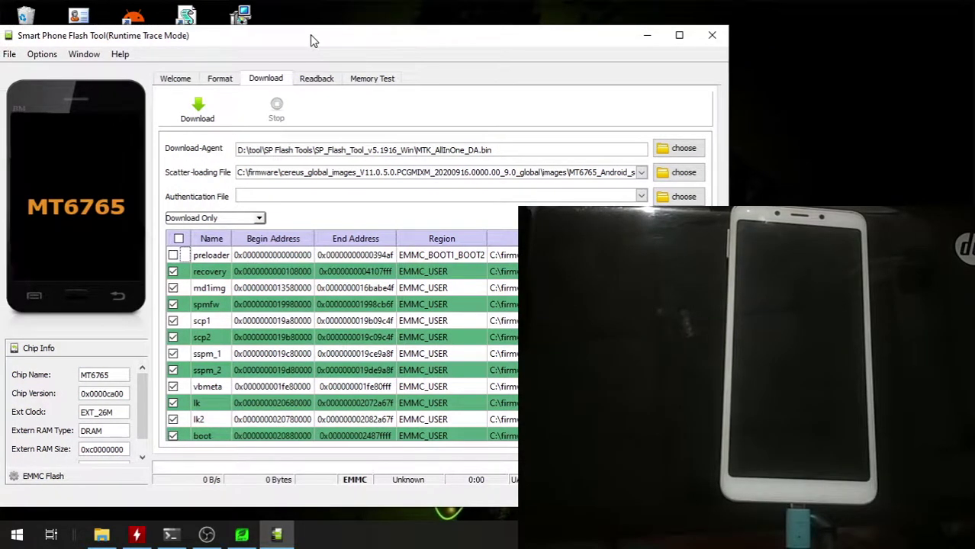
click(197, 115)
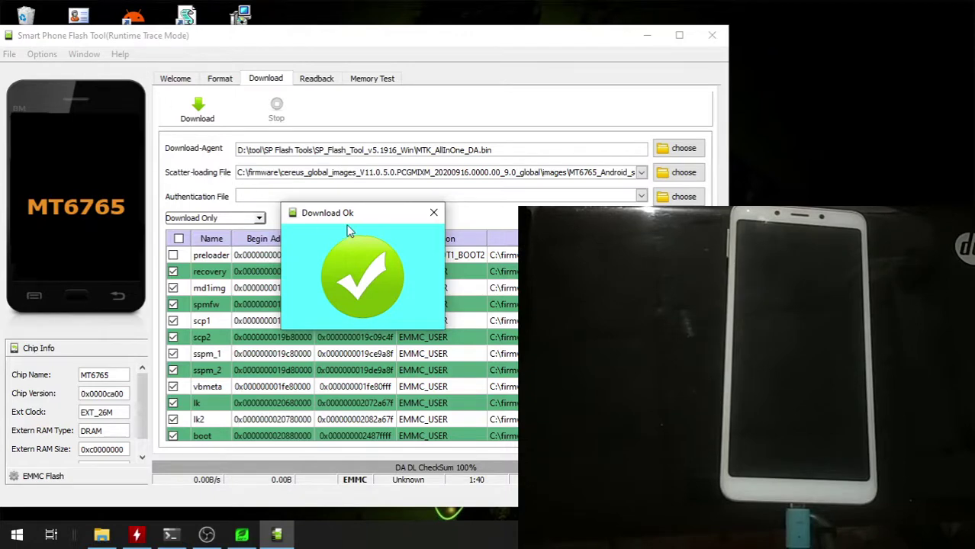
Step: Dismiss the completion notice for the full firmware flash and minimize the SP Flash Tool window
drag(343, 219, 252, 216)
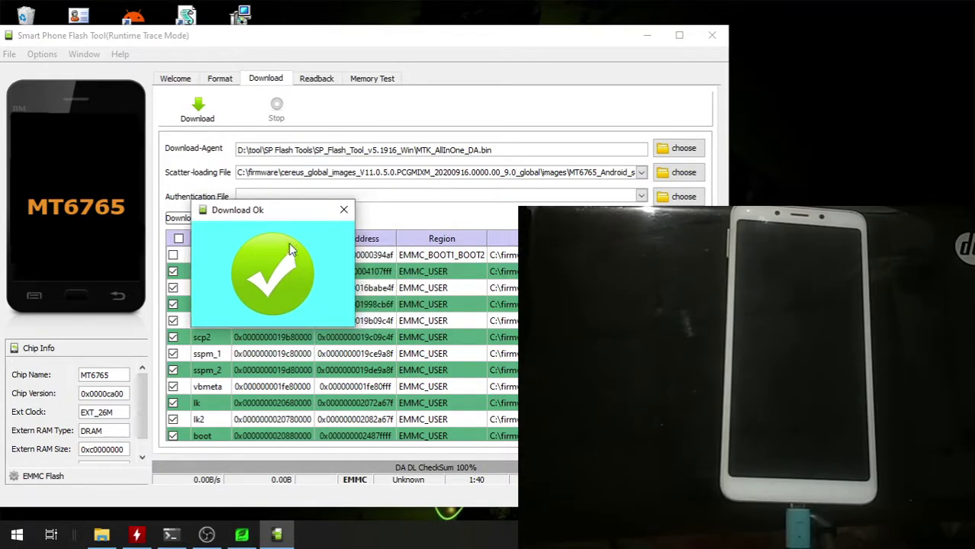
click(344, 211)
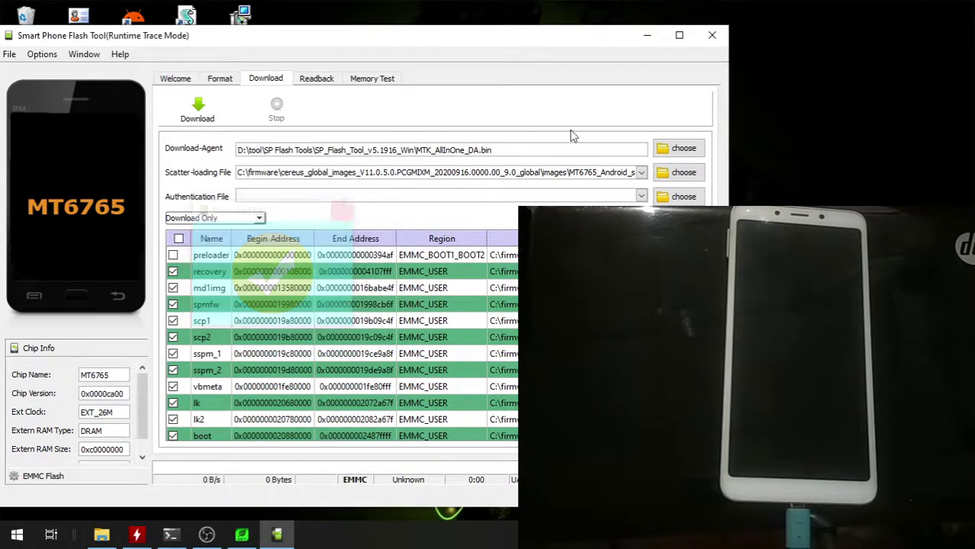
click(645, 36)
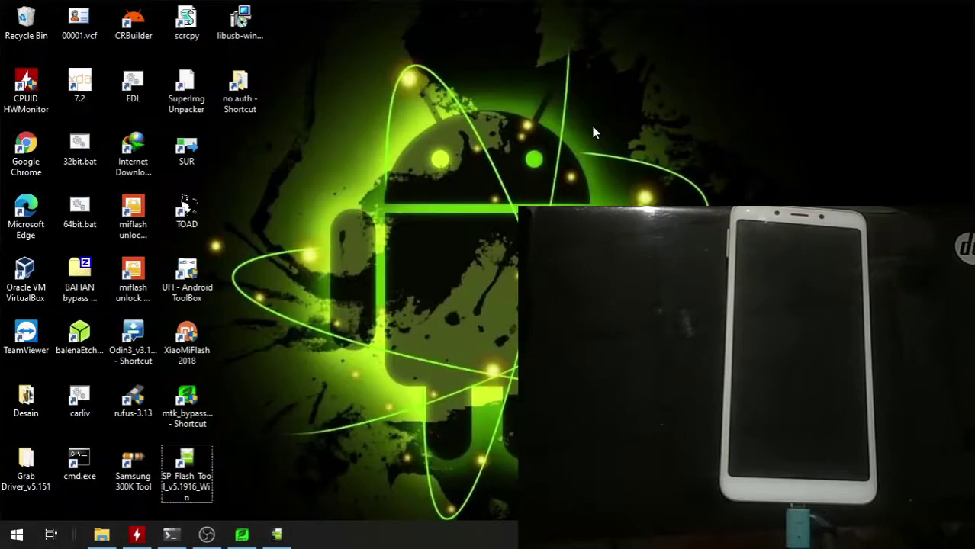
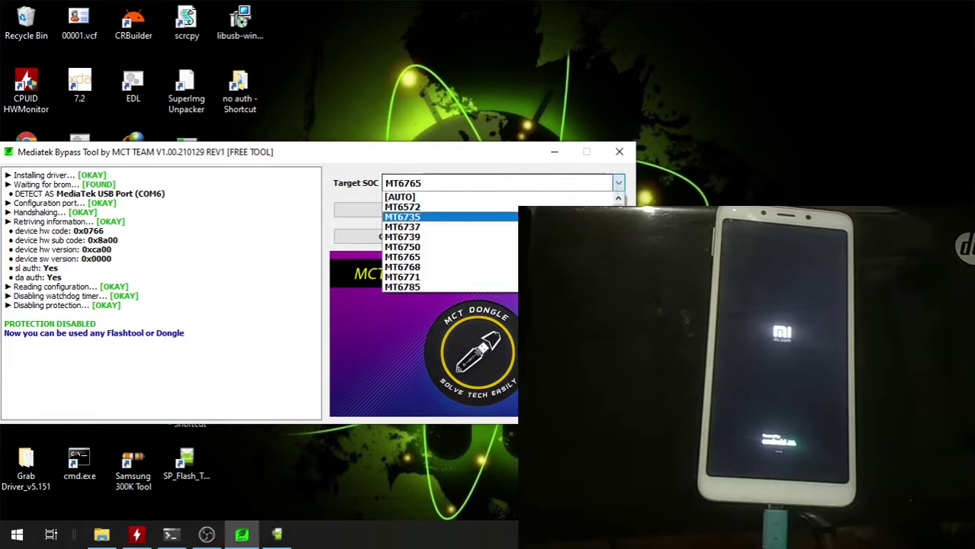
Step: Examine the supported chipsets in the Target SOC list of the Mediatek Bypass Tool from first to last
key(Down)
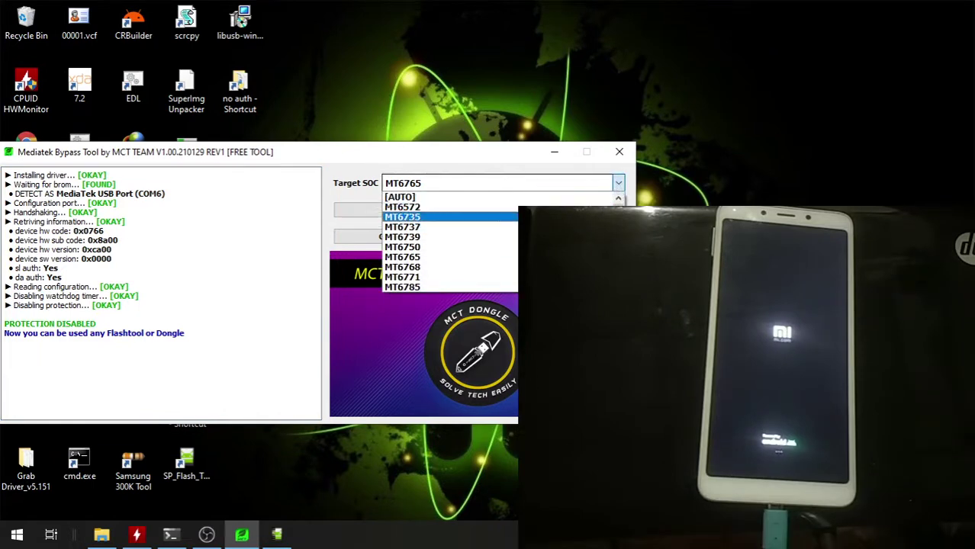
key(Down)
key(Down)
key(Down)
key(Down)
key(Down)
key(Down)
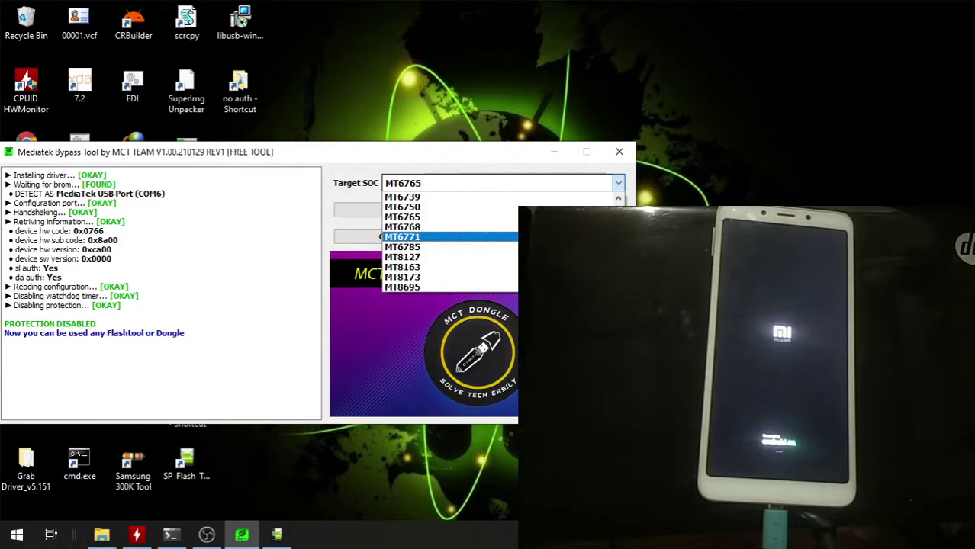
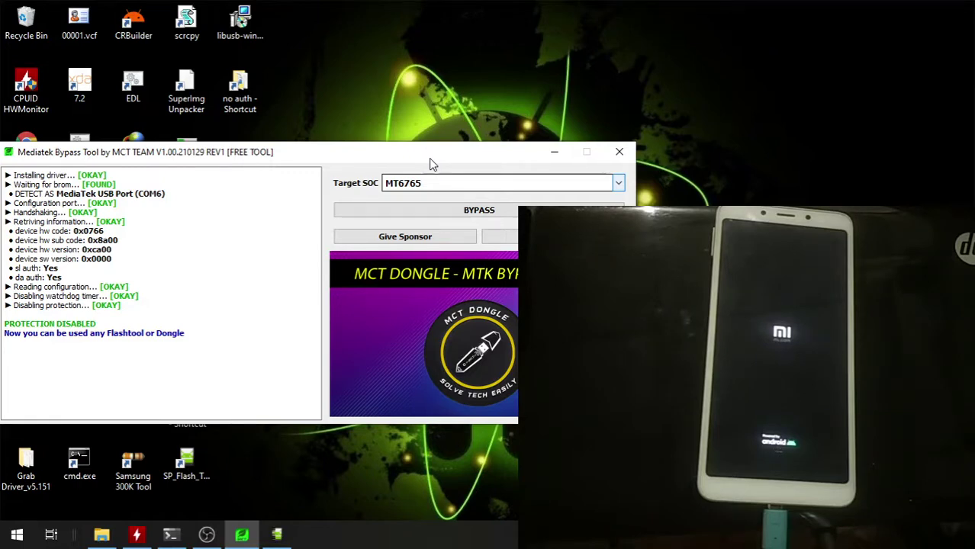
click(618, 184)
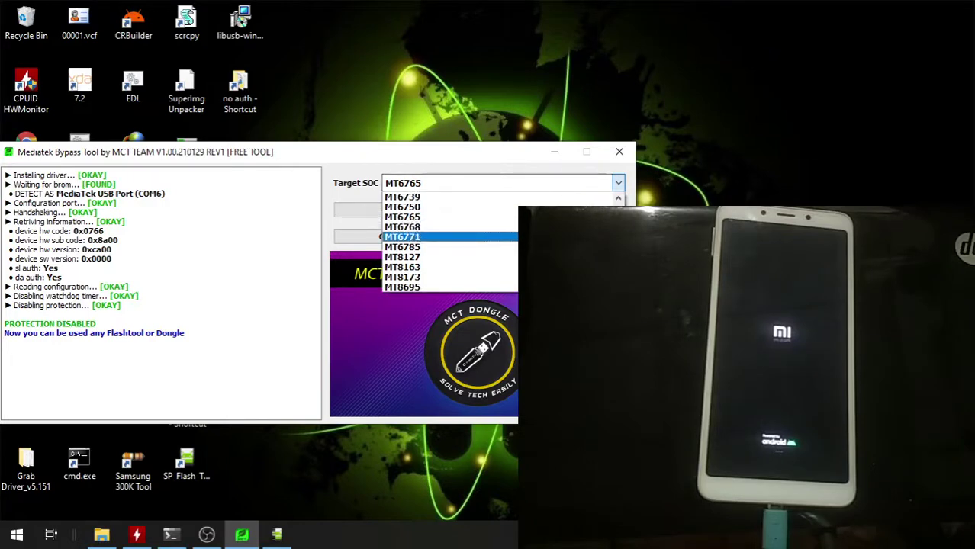
scroll(427, 238, up, 2)
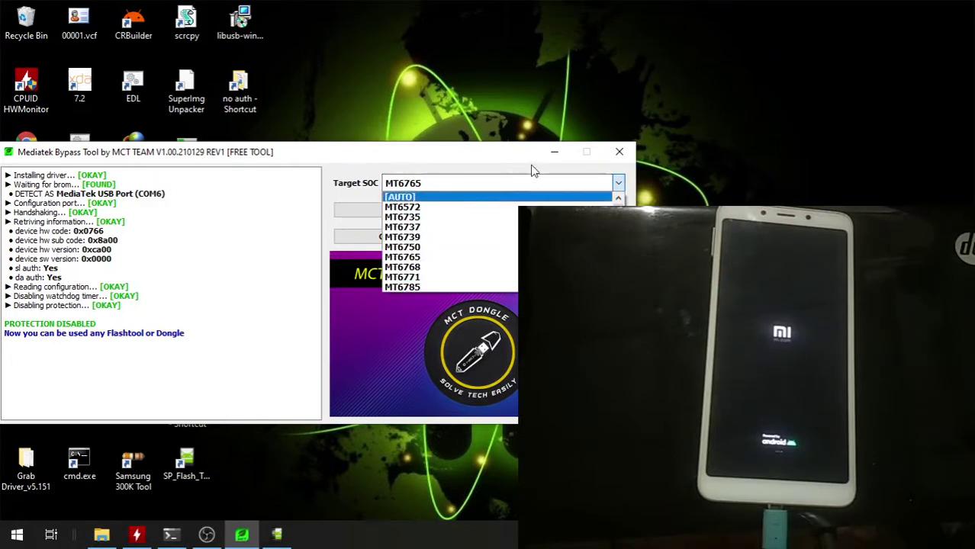
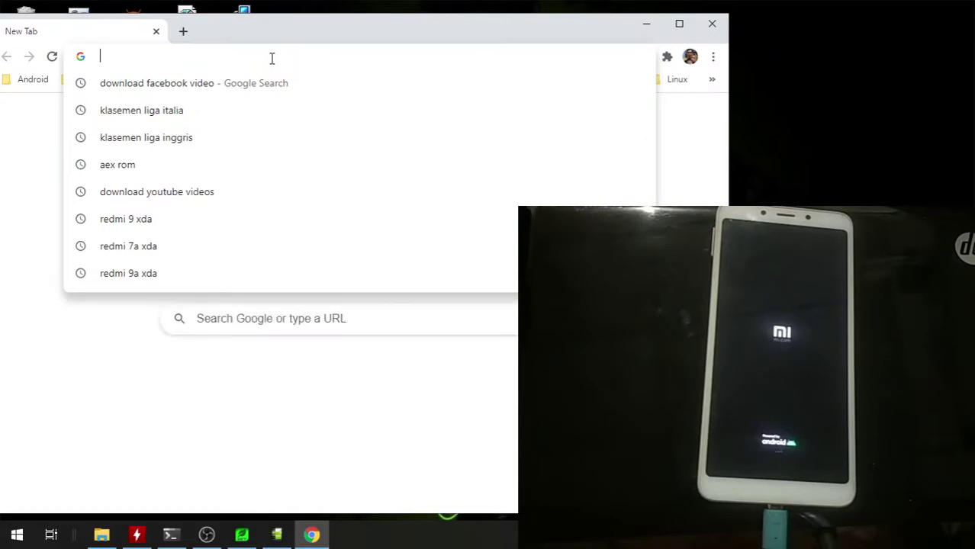
Step: Search Google in Chrome for "redmi not 8 pro" and open the GSMArena full specifications result for the Xiaomi Redmi Note 8 Pro
text(re)
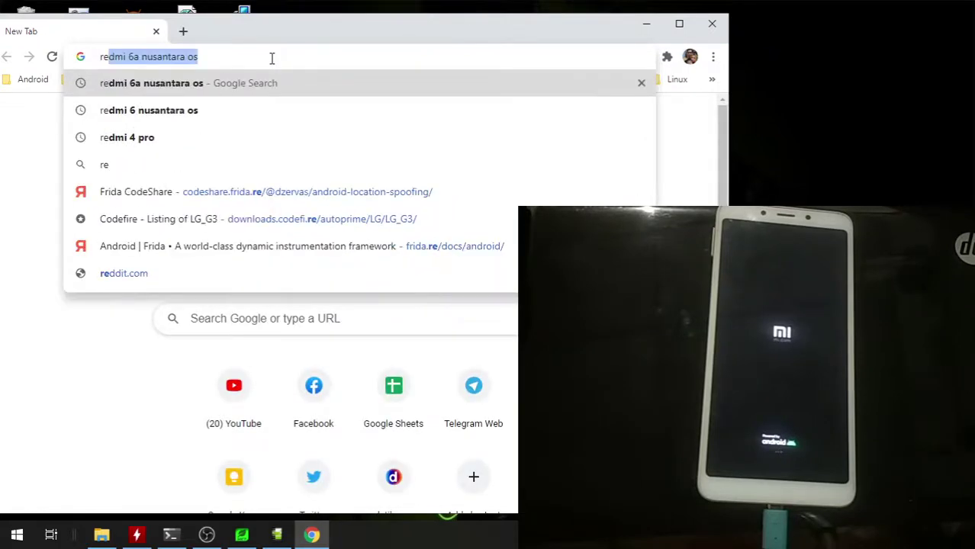
text(dmi n)
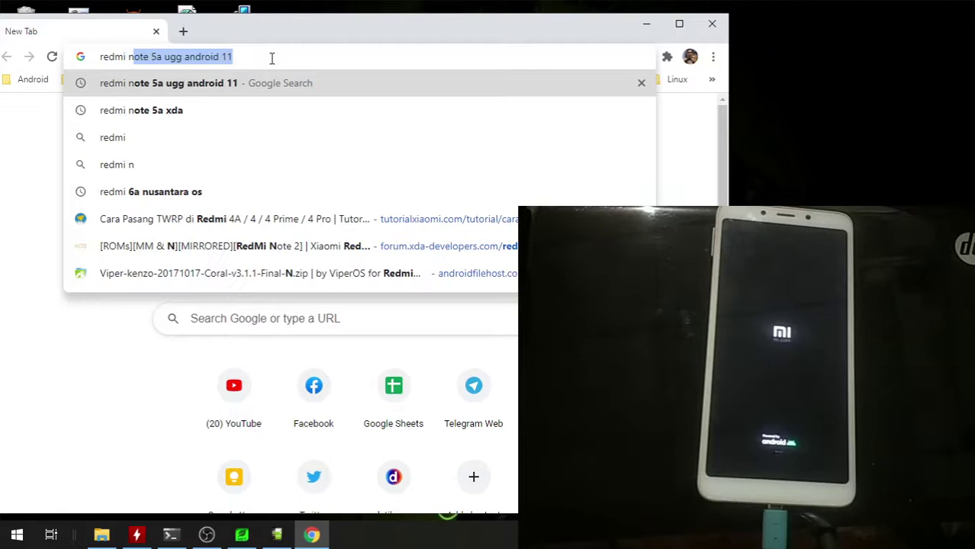
text(ot 8 pro)
key(Return)
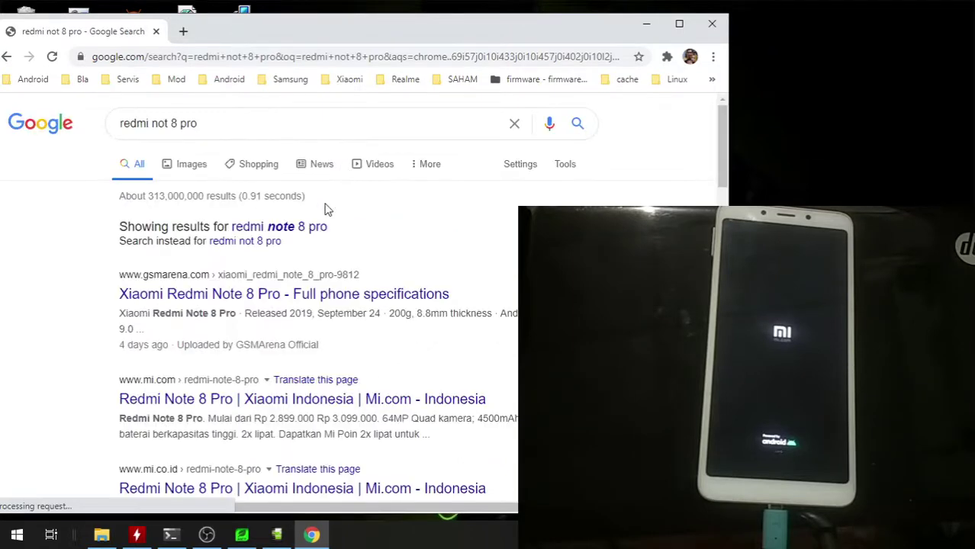
click(255, 294)
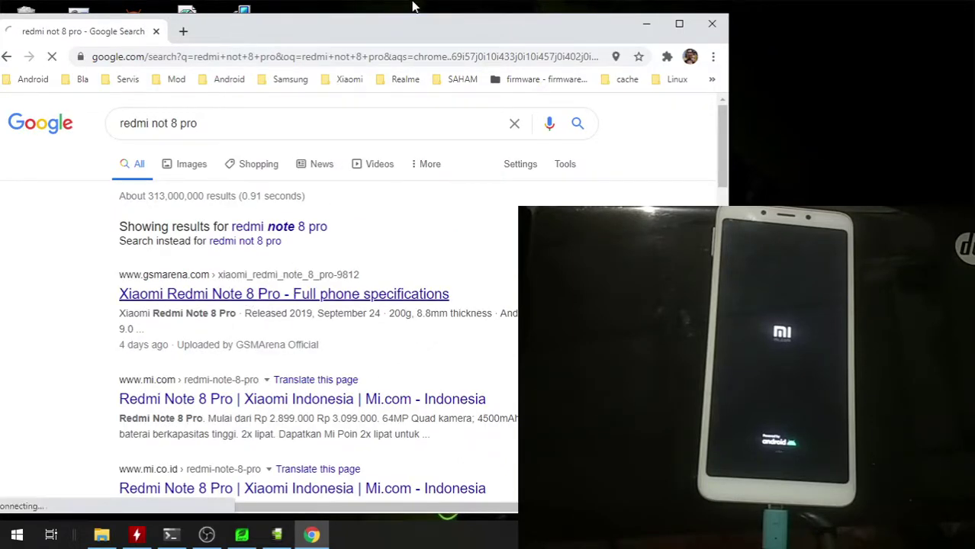
drag(409, 25, 396, 24)
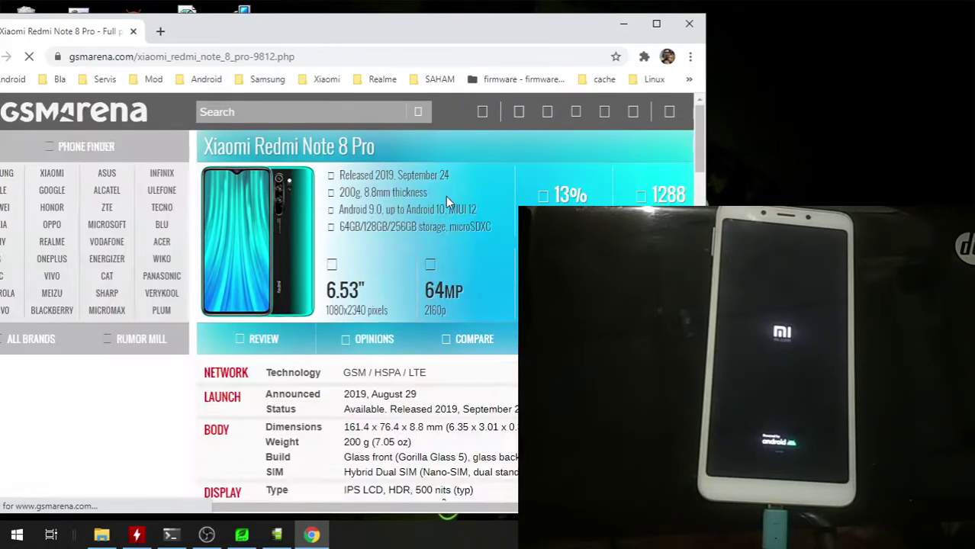
Step: Find the Chipset entry in the phone's Platform specifications and copy the text "Mediatek Helio G90T"
scroll(489, 315, down, 3)
scroll(389, 309, down, 1)
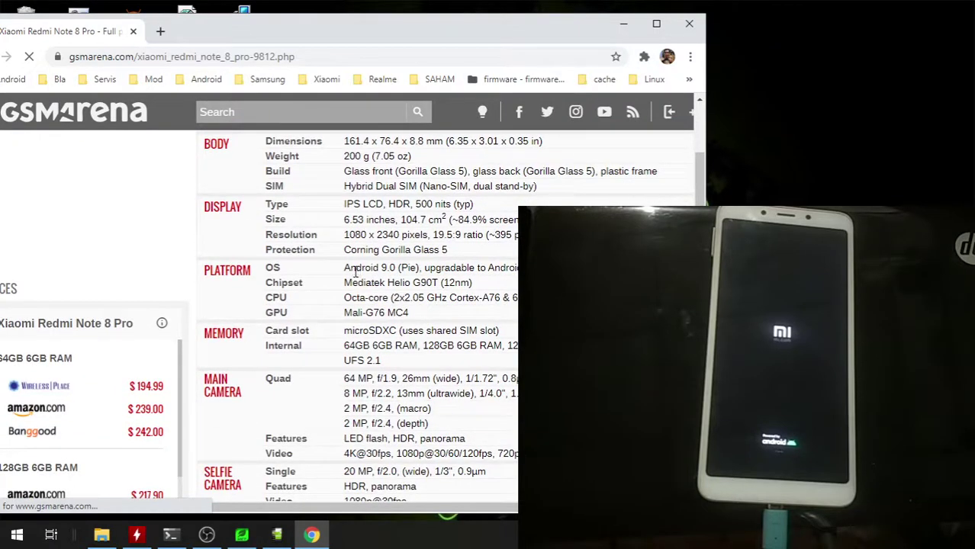
drag(351, 205, 412, 283)
click(389, 283)
drag(340, 288, 475, 288)
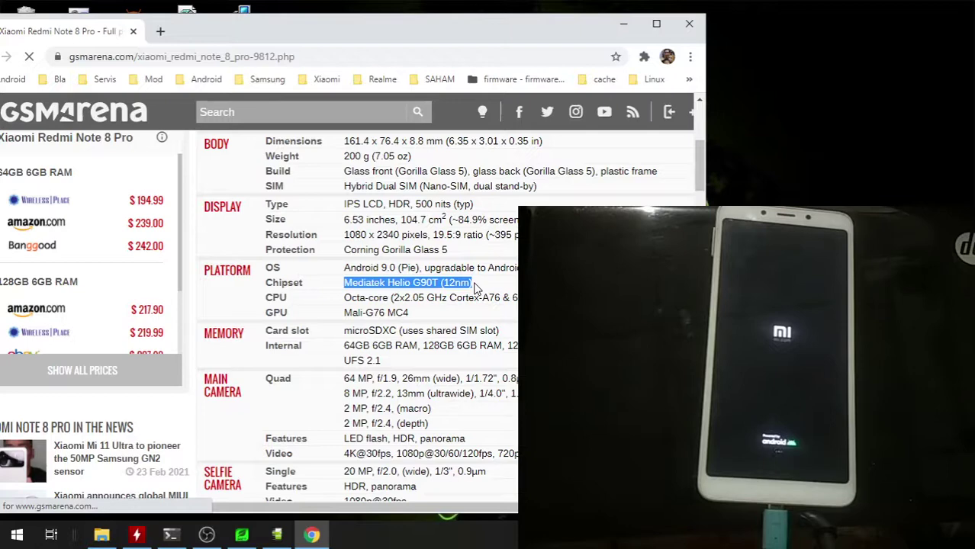
click(475, 288)
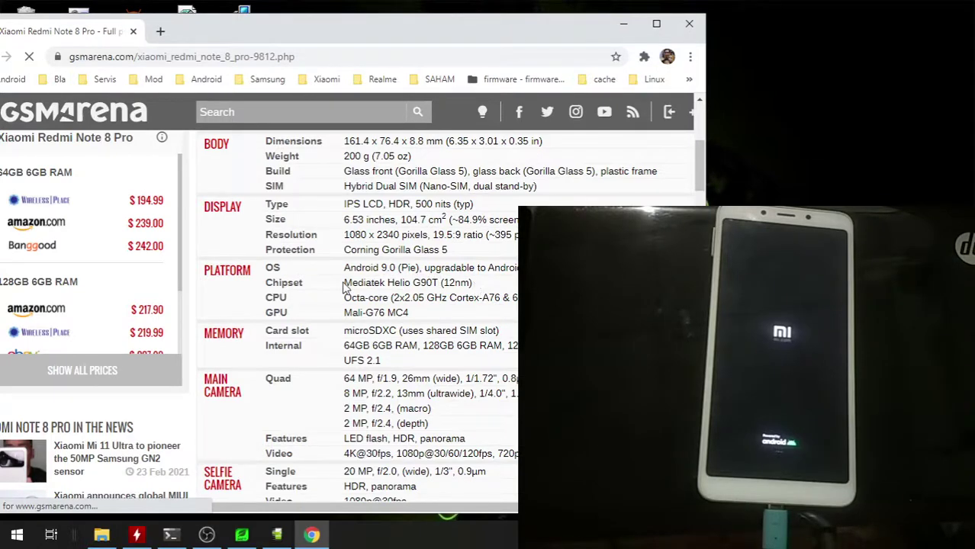
drag(343, 284, 440, 282)
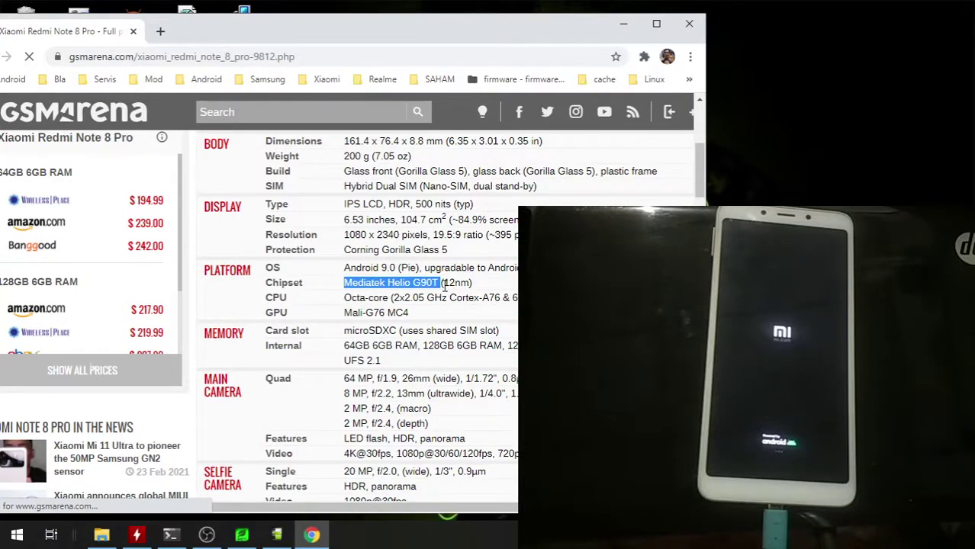
right_click(432, 284)
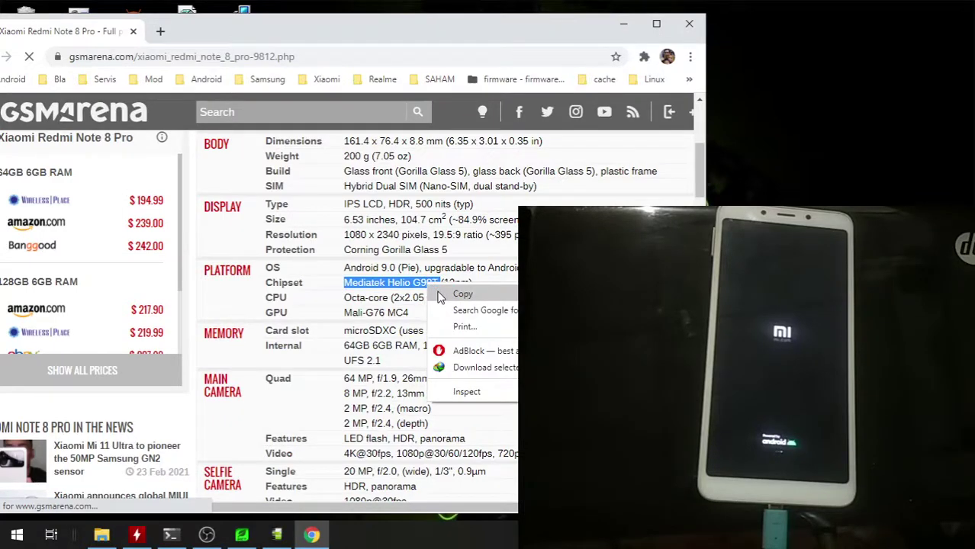
click(443, 297)
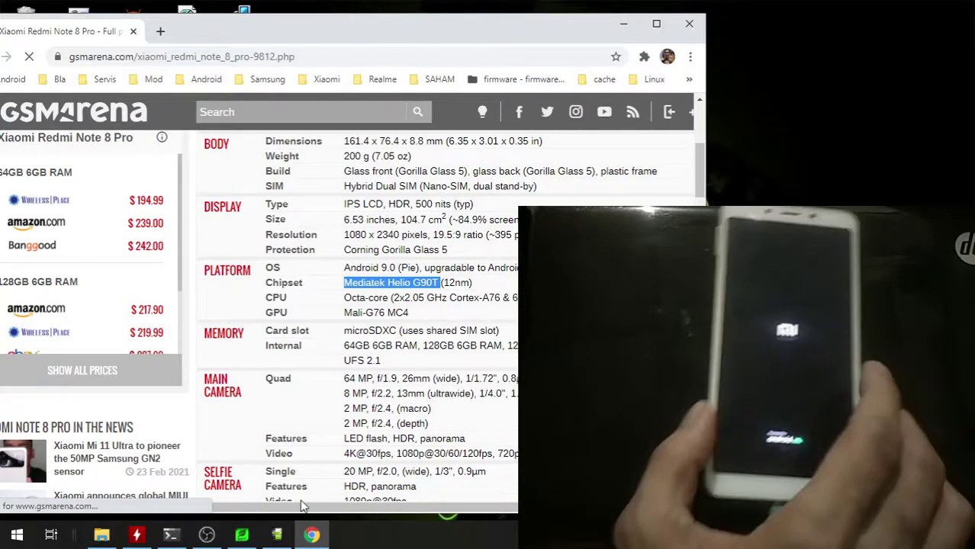
Step: Search Google for the copied "Mediatek Helio G90T" in a new browser tab and look through the results
click(161, 32)
right_click(170, 51)
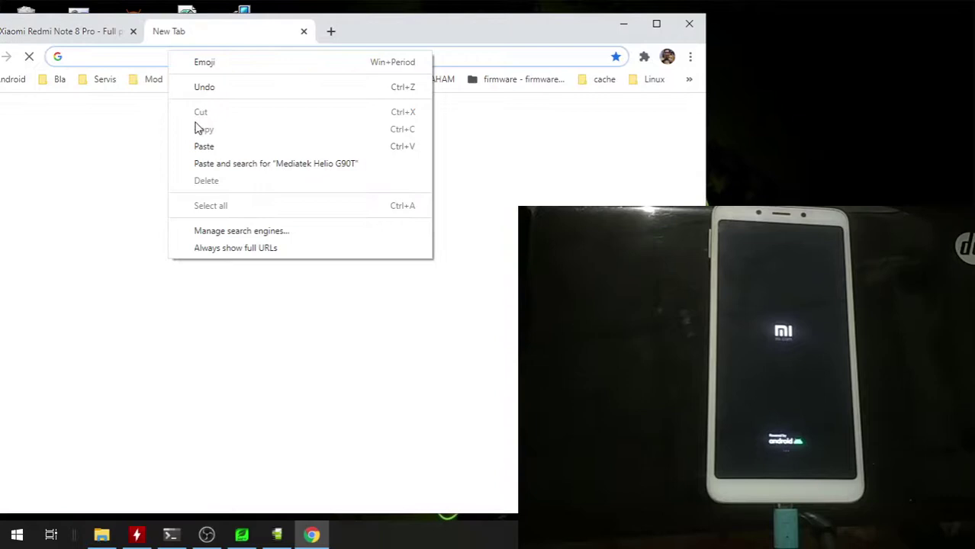
click(183, 48)
right_click(185, 52)
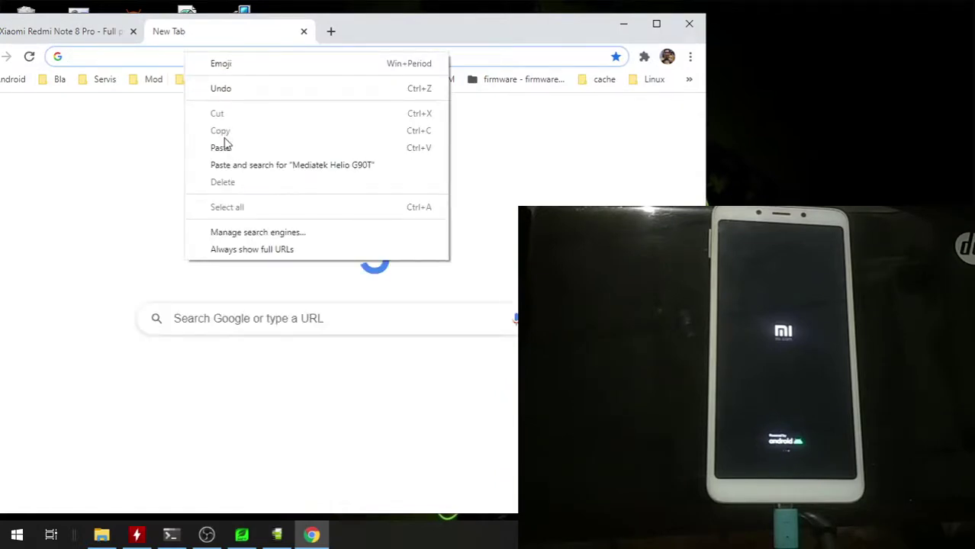
click(232, 165)
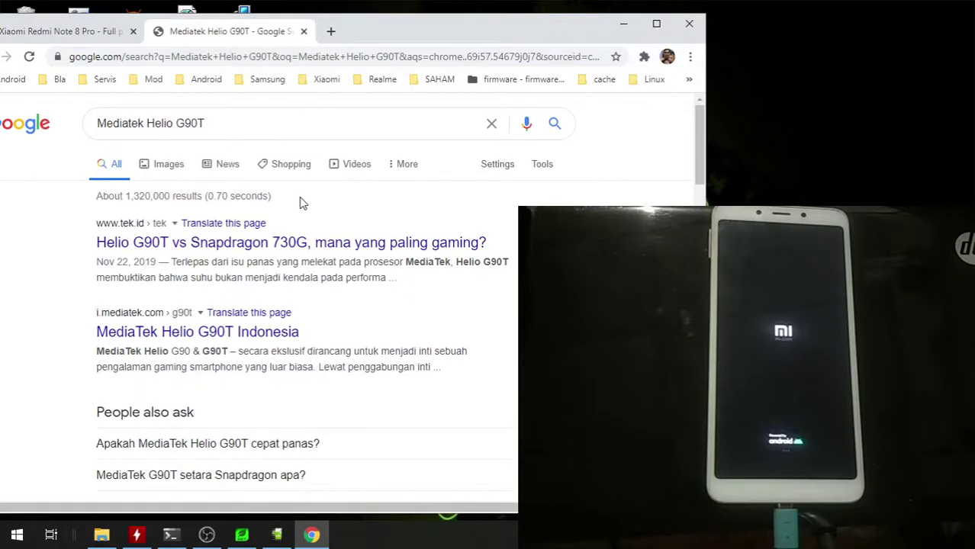
scroll(300, 202, down, 3)
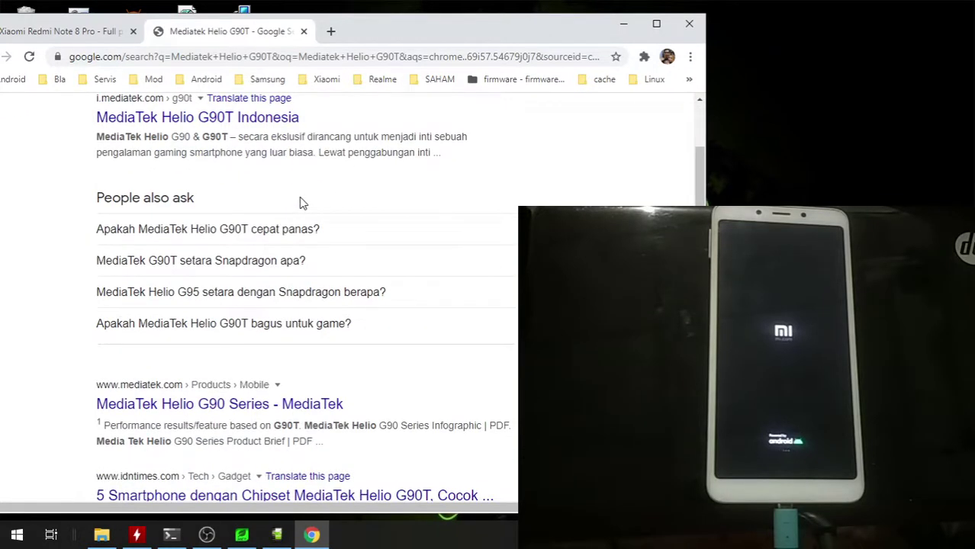
scroll(300, 202, up, 3)
scroll(285, 127, up, 1)
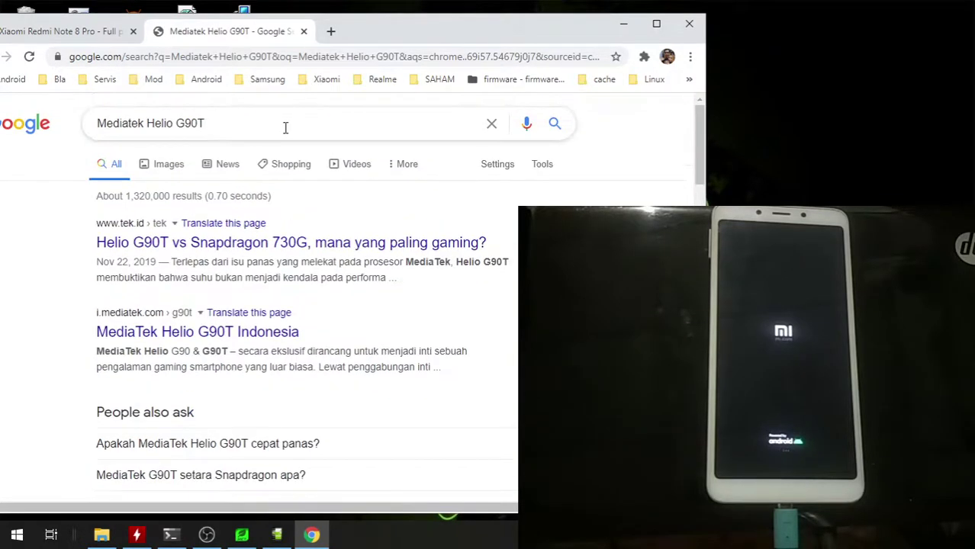
Step: Refine the Google search to "Mediatek Helio G90T soc" and look over the first results
click(285, 127)
text(soc)
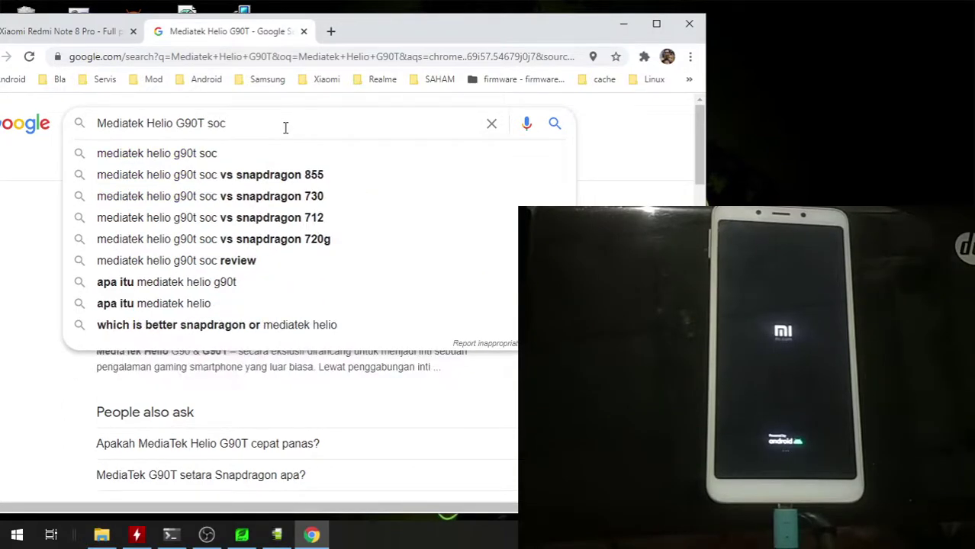
key(Return)
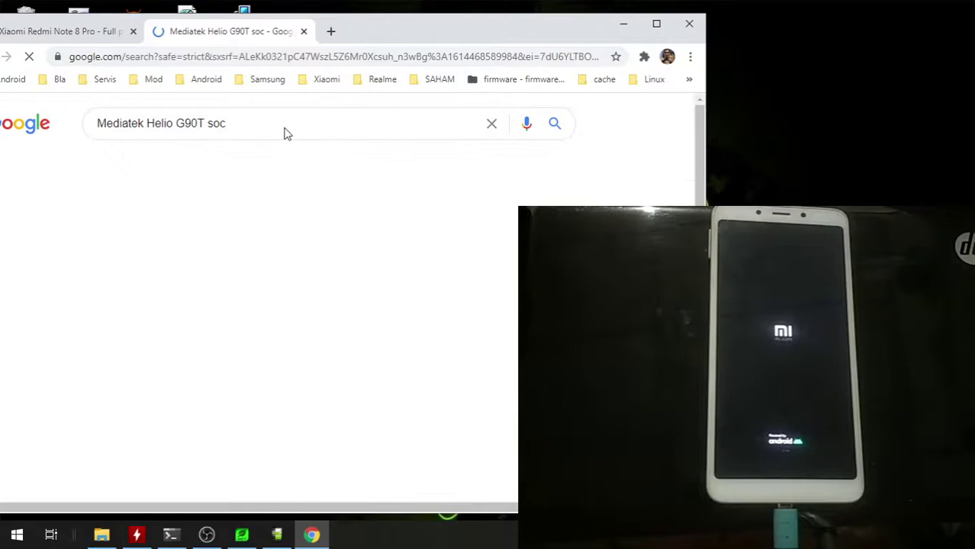
scroll(286, 145, down, 1)
scroll(285, 154, down, 1)
scroll(286, 157, up, 1)
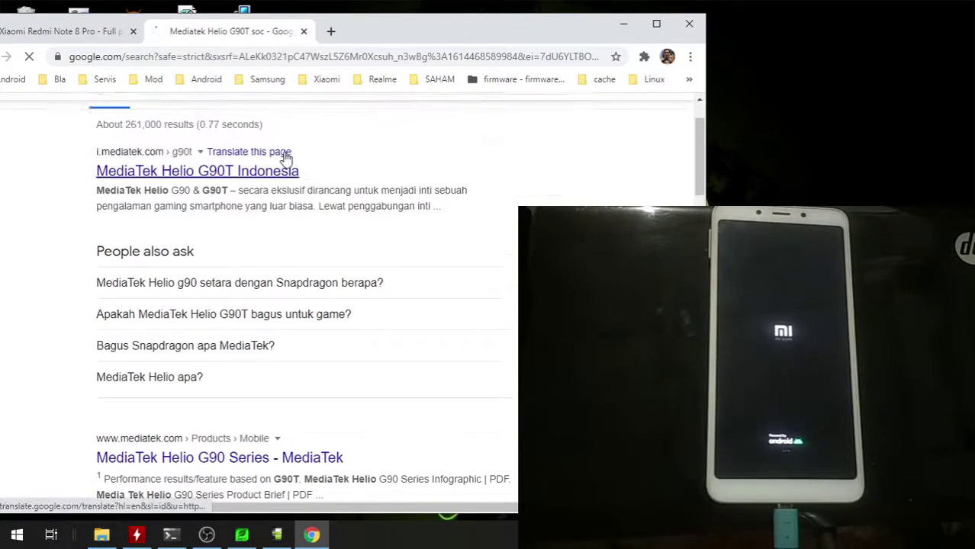
Step: Open the MediaTek Helio G90T Indonesia result in a new tab, look through the remaining results, and switch to that tab
right_click(291, 175)
click(336, 179)
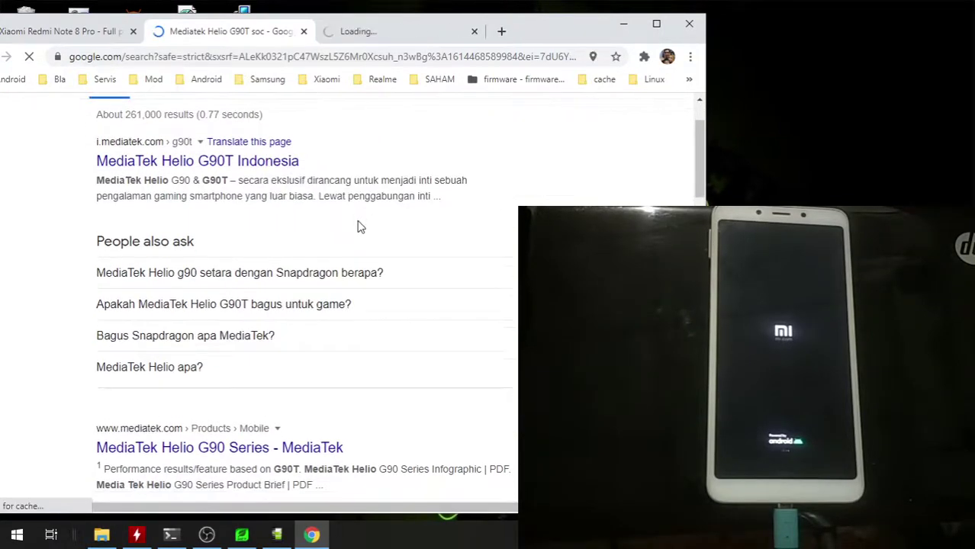
scroll(360, 227, down, 3)
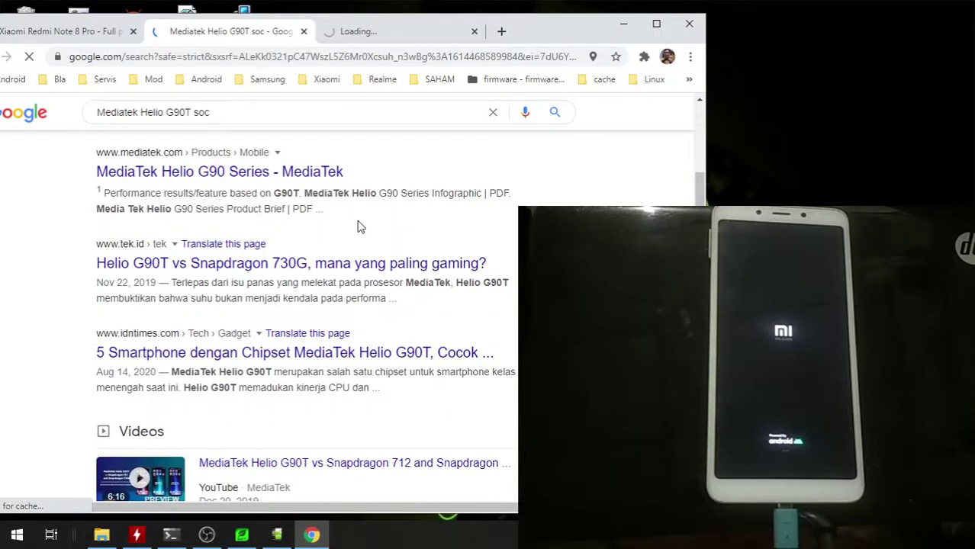
scroll(361, 226, down, 5)
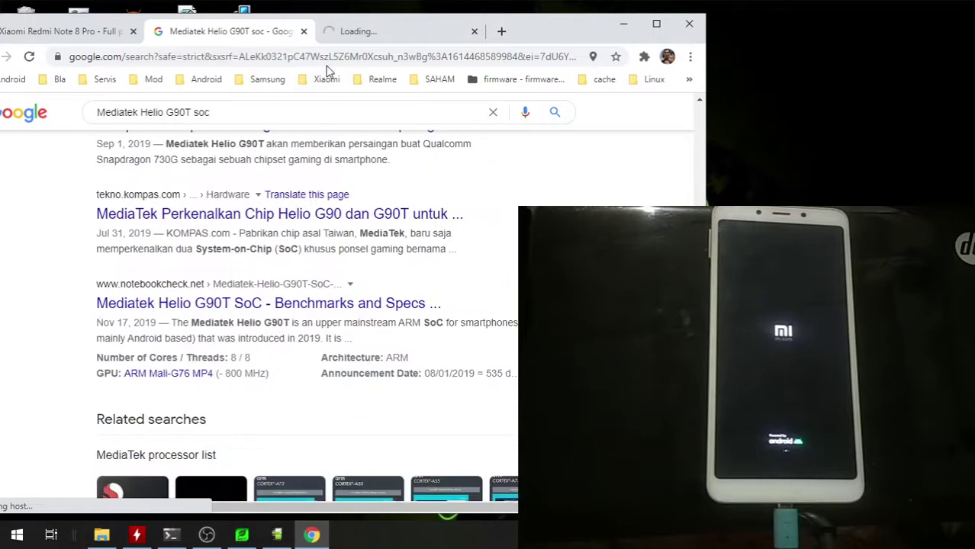
click(359, 32)
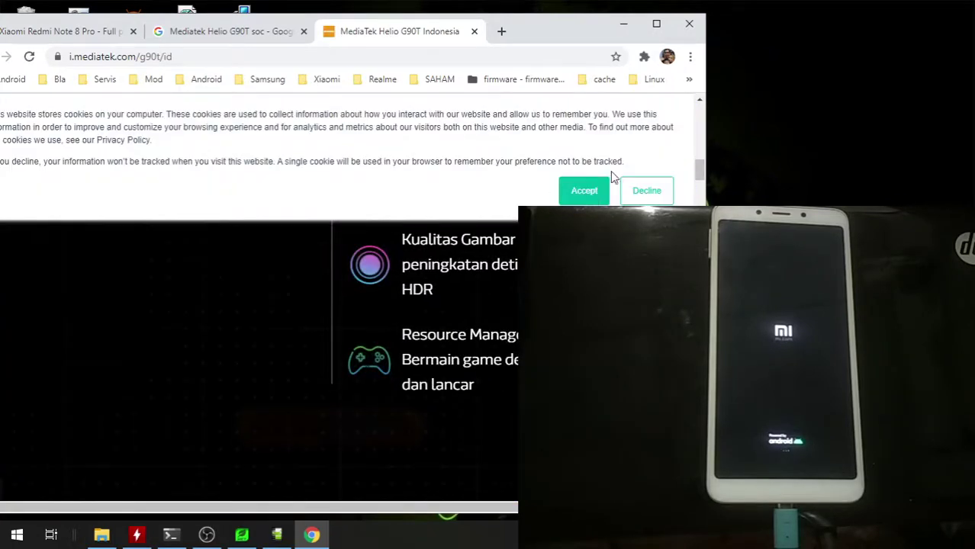
Step: Accept the cookie notice on the MediaTek Helio G90T page and examine the page for the chip's model number
click(577, 191)
scroll(348, 298, down, 5)
scroll(348, 298, up, 4)
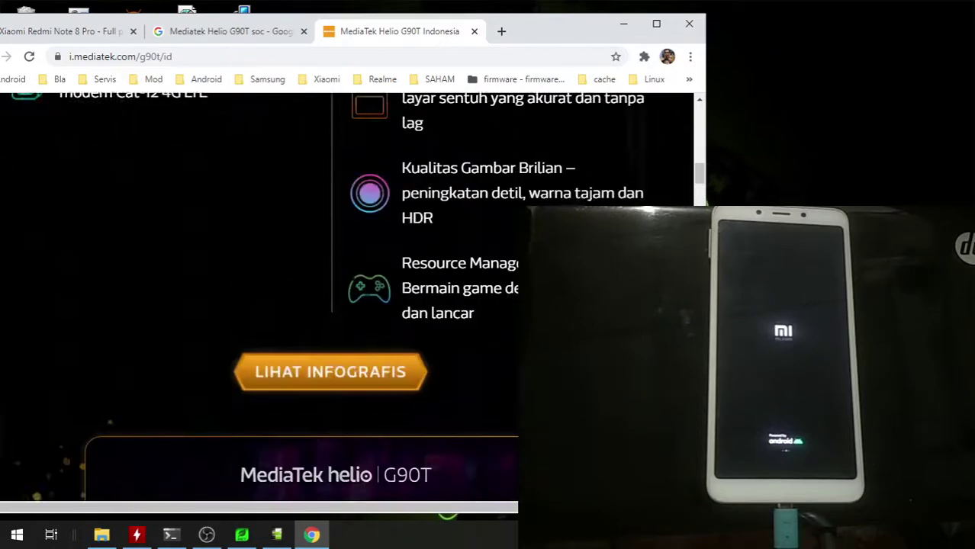
scroll(347, 298, up, 5)
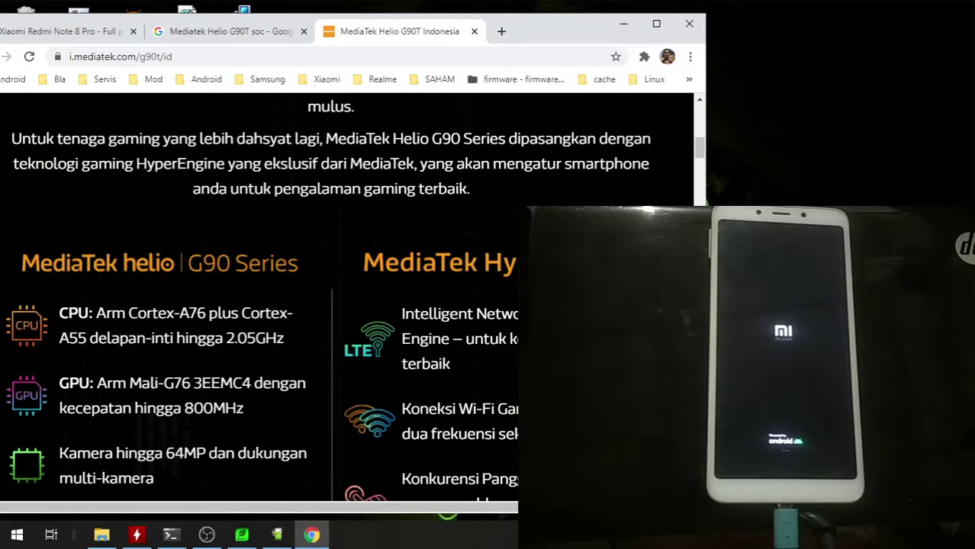
scroll(347, 298, up, 1)
scroll(347, 297, down, 2)
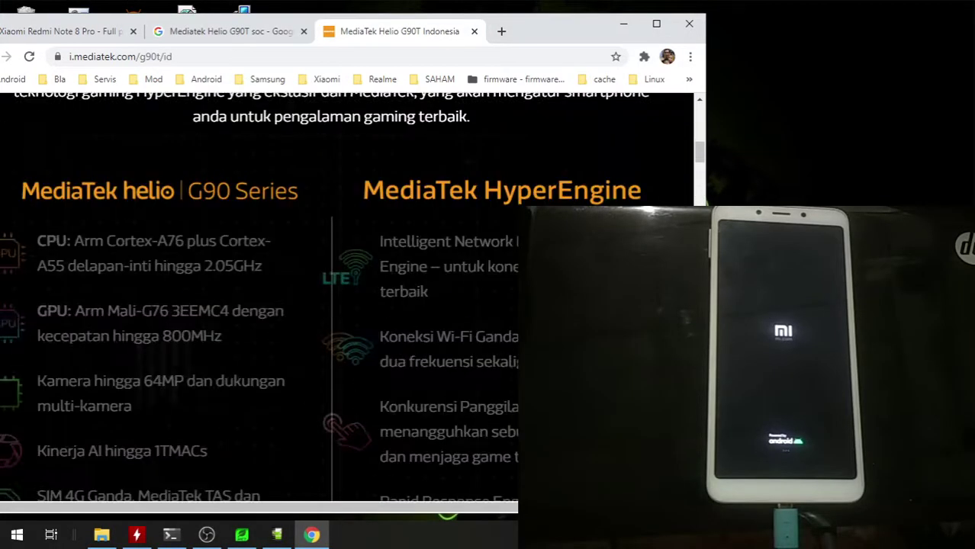
Step: Return to the Google results tab and change the search to "Mediatek Helio G90T scatter"
click(211, 34)
scroll(198, 107, up, 2)
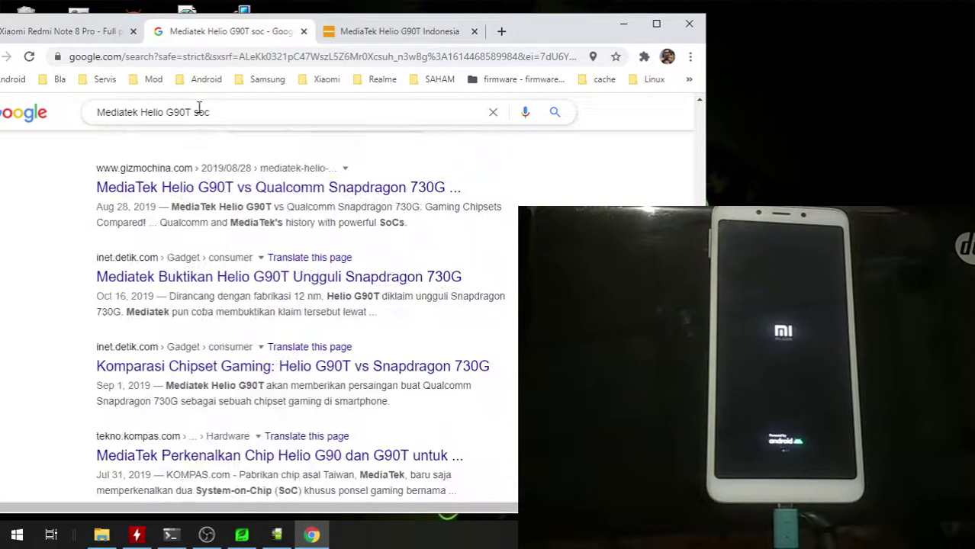
drag(198, 107, 244, 111)
click(178, 112)
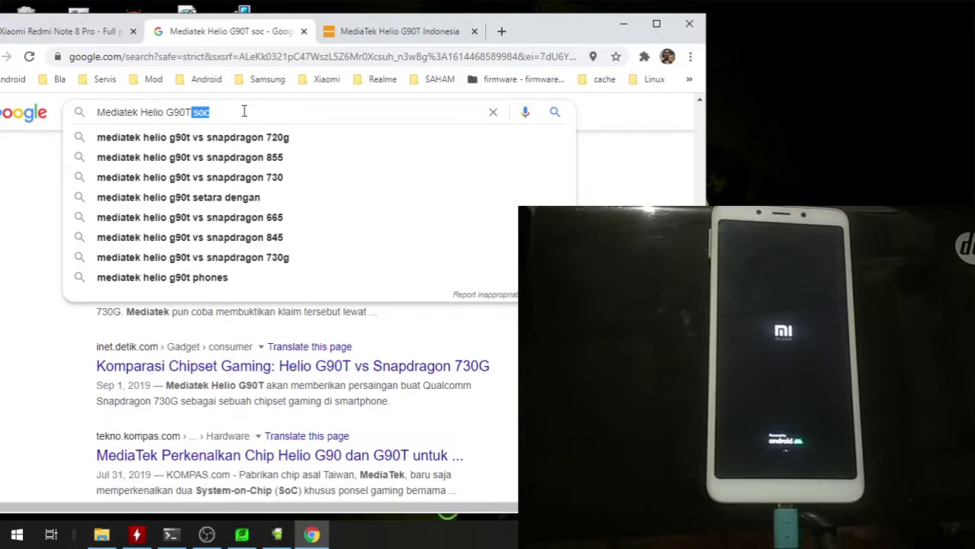
key(BackSpace)
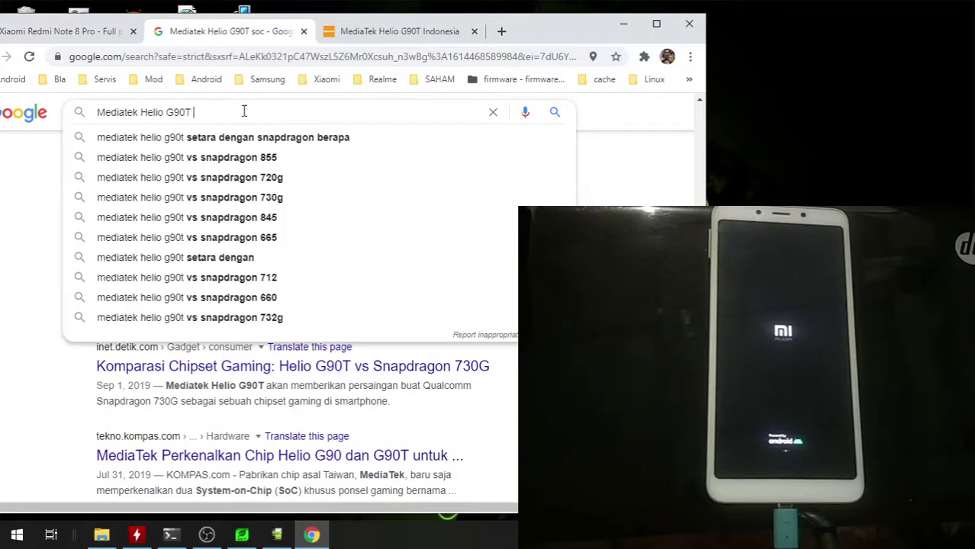
key(BackSpace)
text(scatter)
key(Return)
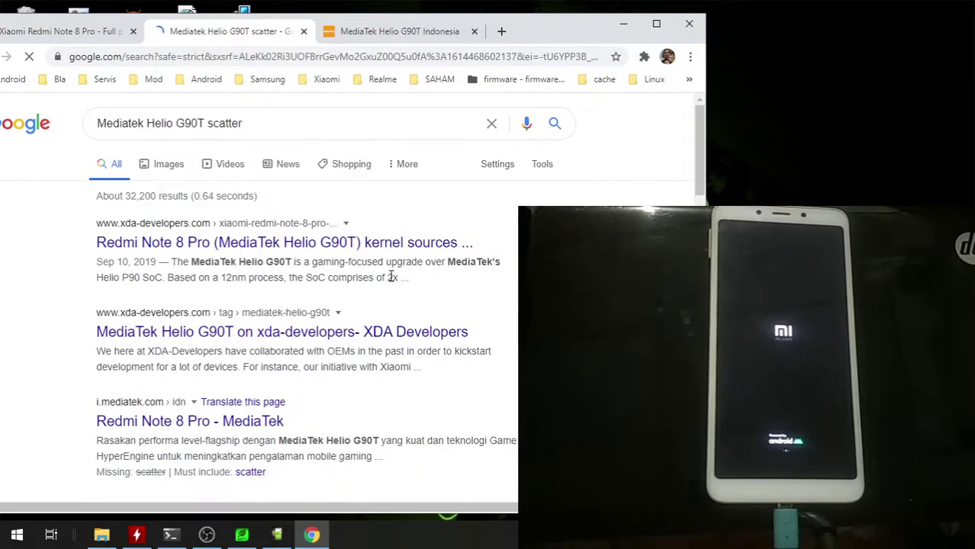
Step: Look through the scatter search results for the chipset's MT code and open the Official Xiaomi Redmi Note 8 Pro result
scroll(392, 277, down, 10)
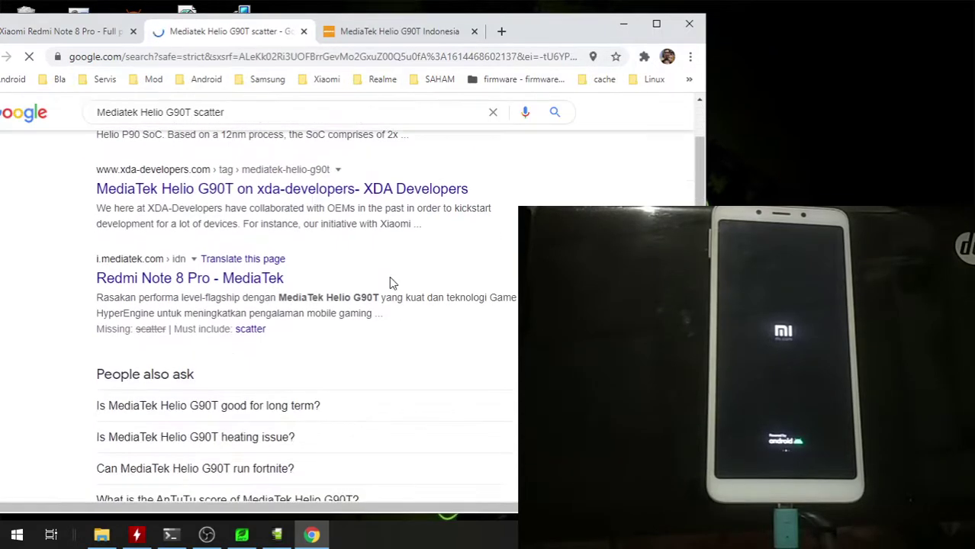
scroll(390, 279, down, 3)
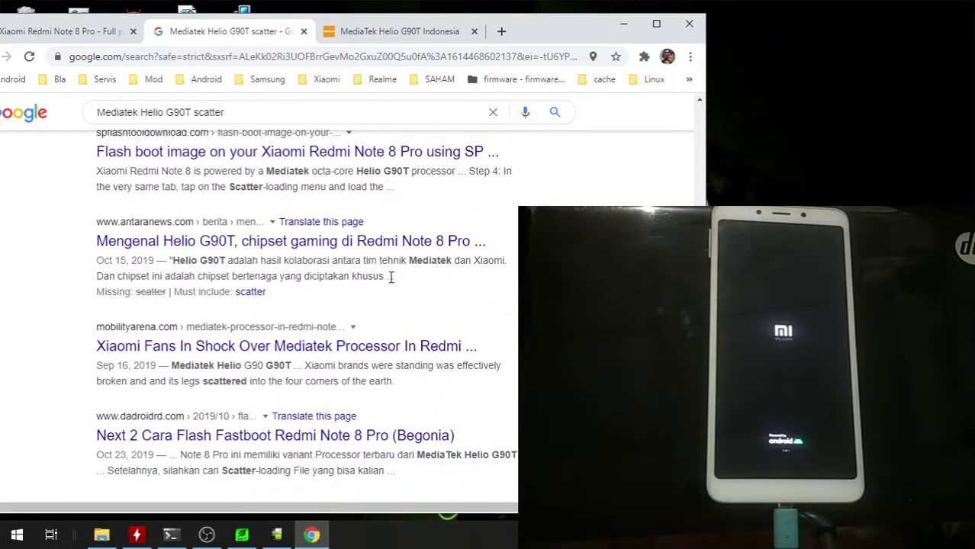
scroll(390, 278, down, 3)
scroll(390, 277, down, 2)
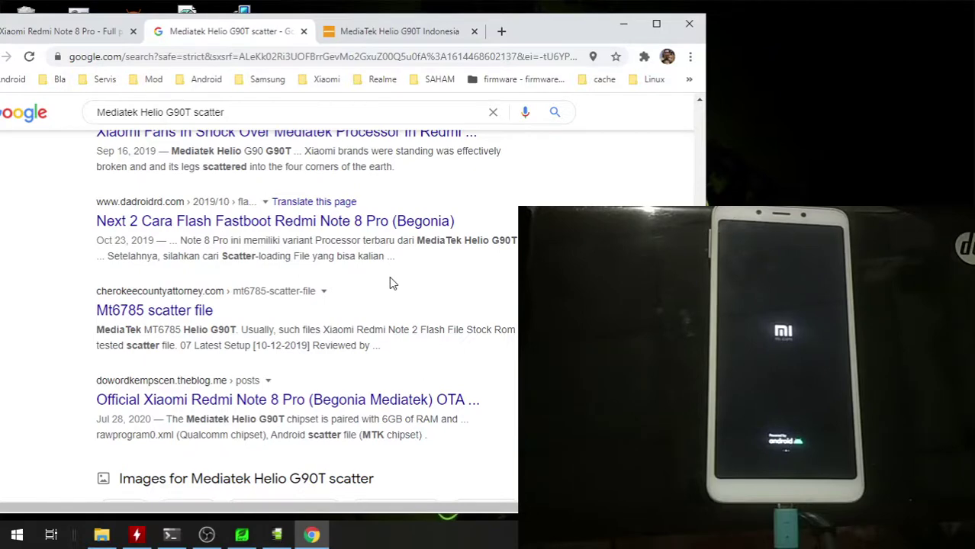
scroll(389, 282, down, 3)
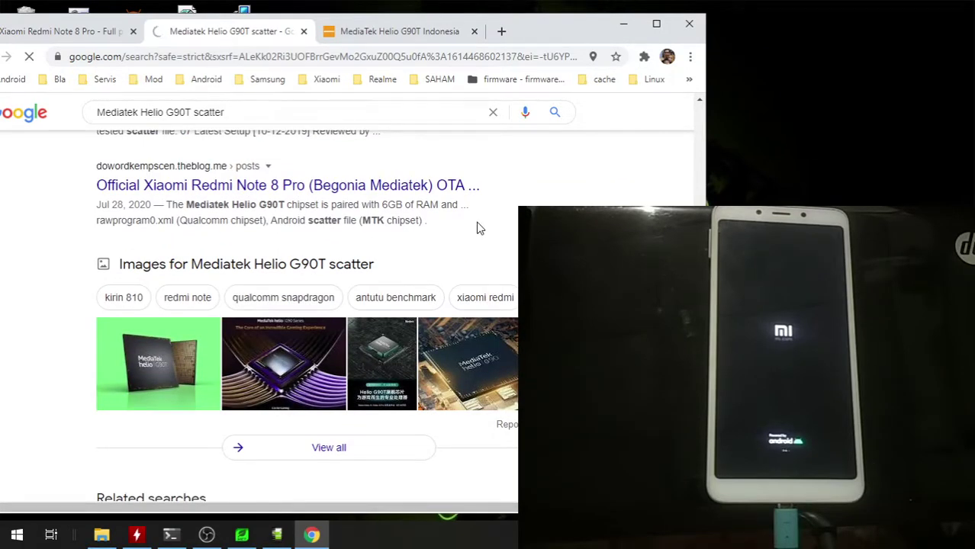
click(418, 186)
Step: Close the Google search and MediaTek Helio G90T tabs, return to the Redmi Note 8 Pro tab, and minimize the browser
click(305, 32)
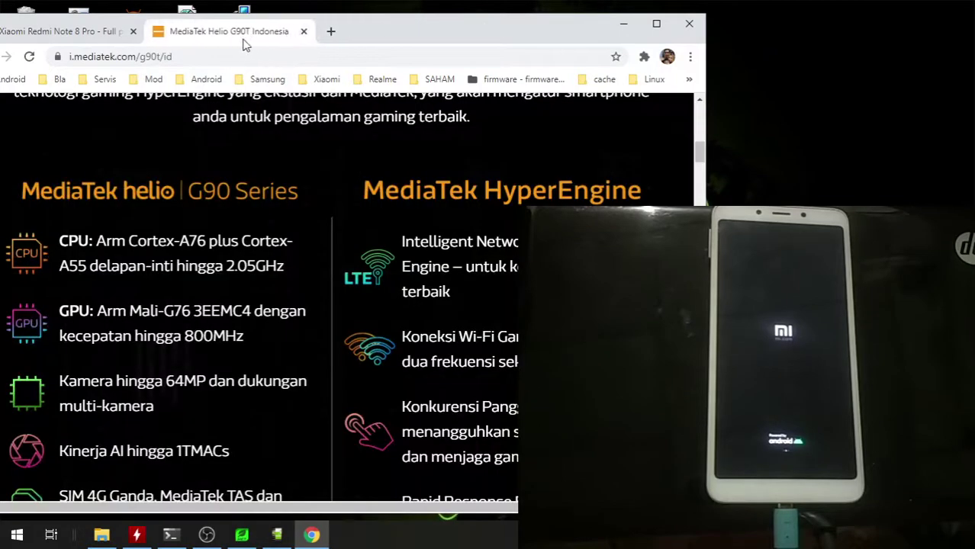
click(303, 32)
click(161, 33)
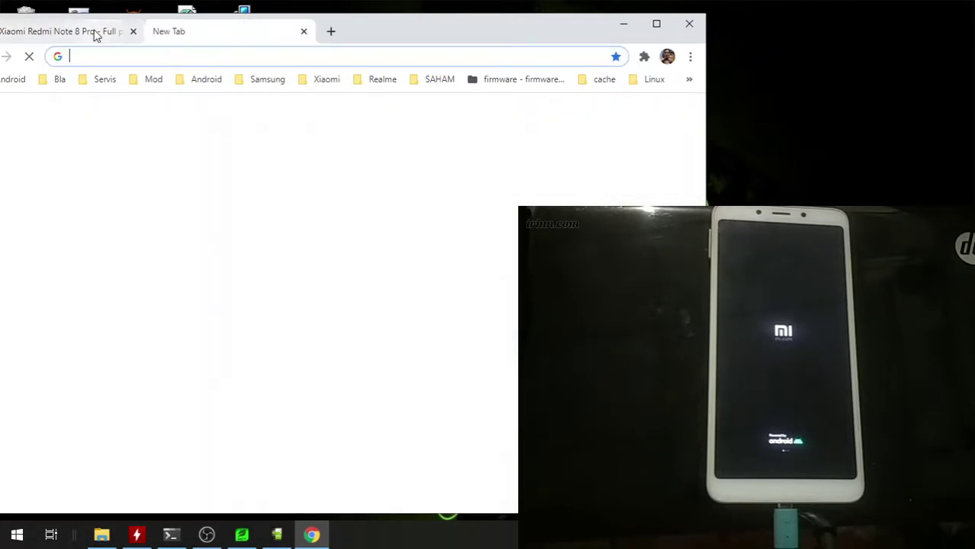
click(93, 32)
click(625, 26)
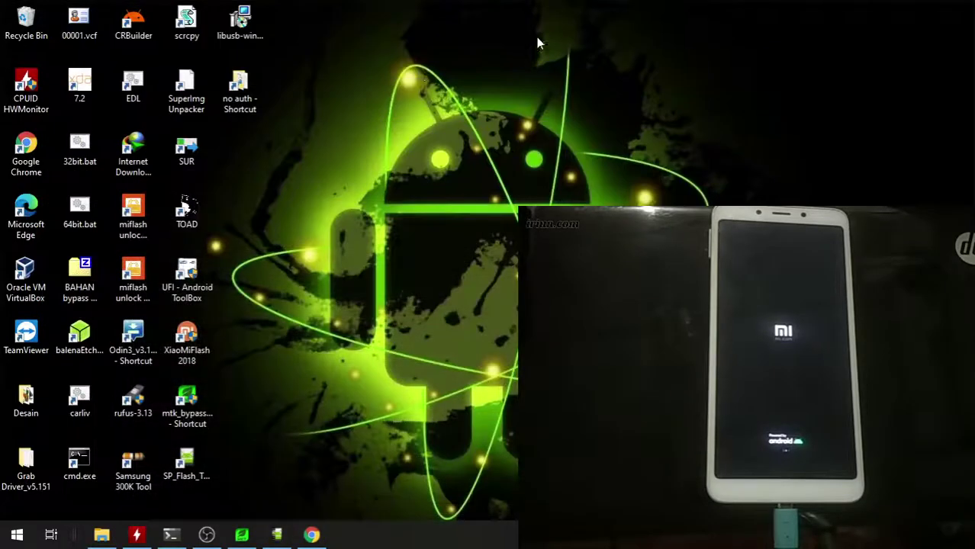
Step: Switch to File Explorer and open the Xiaomi folder inside the Android folder on the android (D:) drive
click(102, 535)
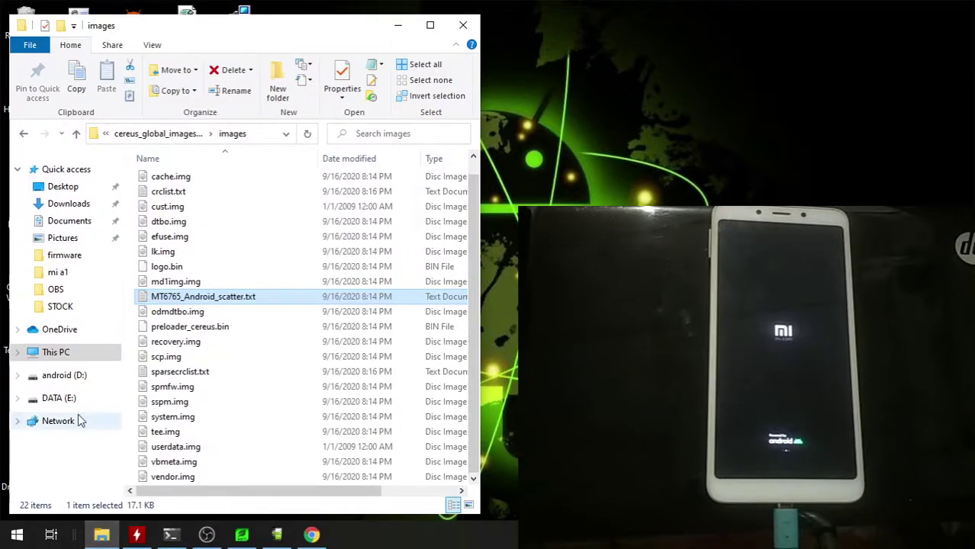
click(77, 354)
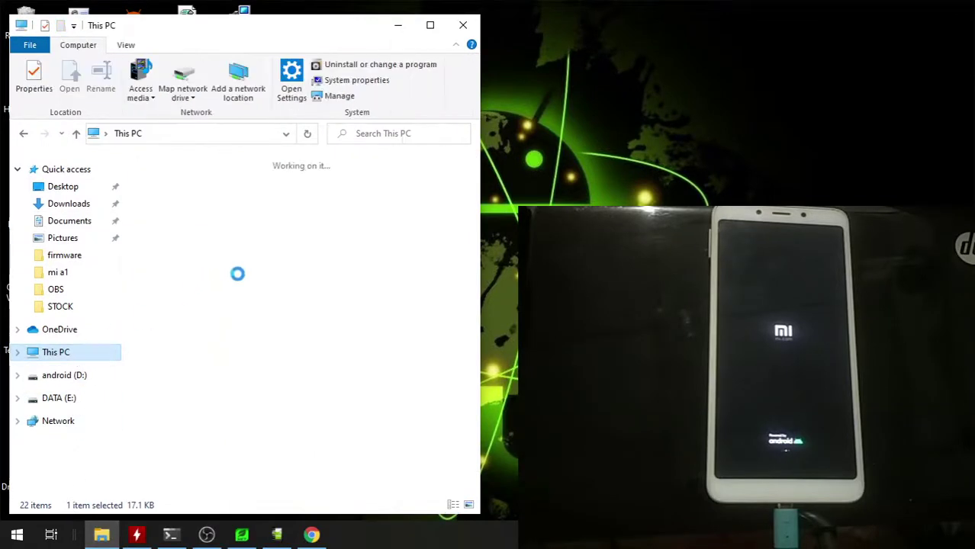
scroll(339, 257, down, 2)
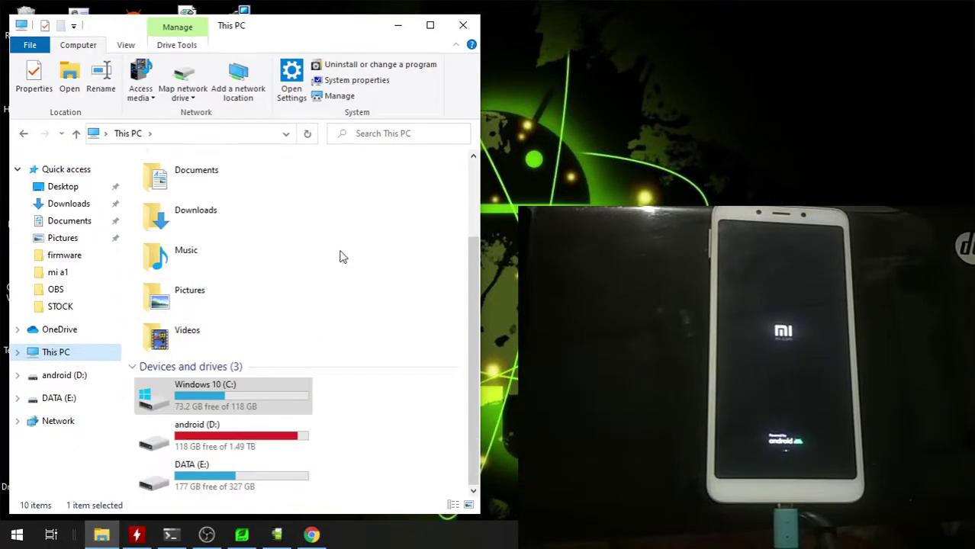
click(239, 447)
double_click(238, 443)
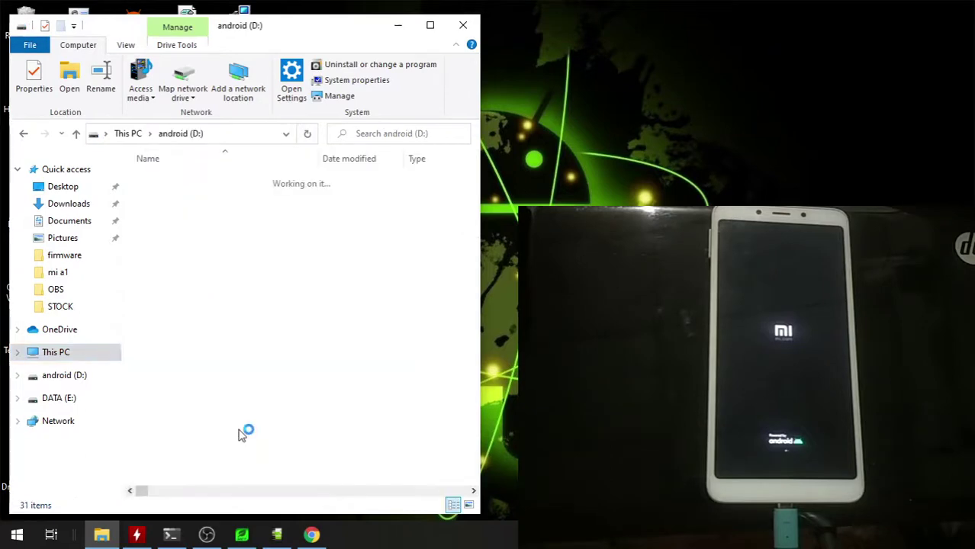
click(230, 260)
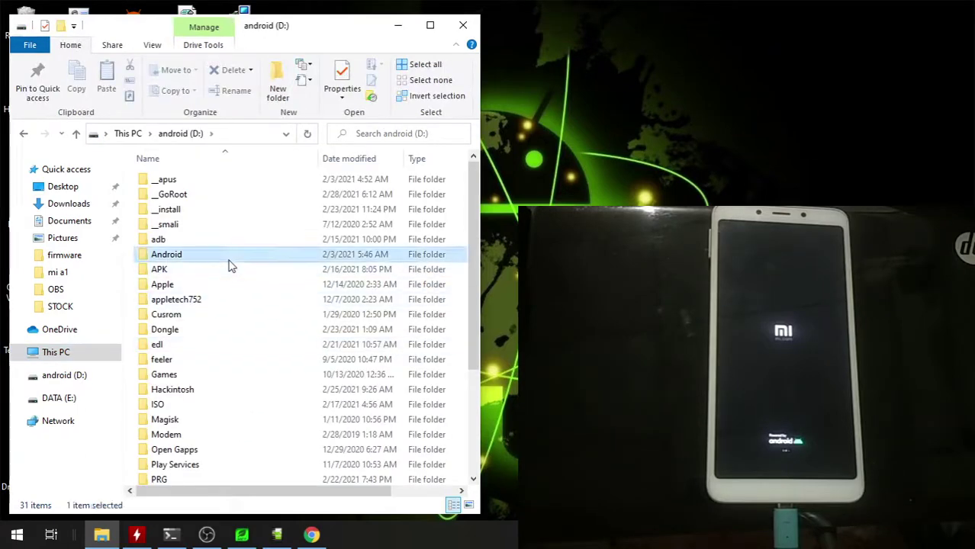
double_click(231, 265)
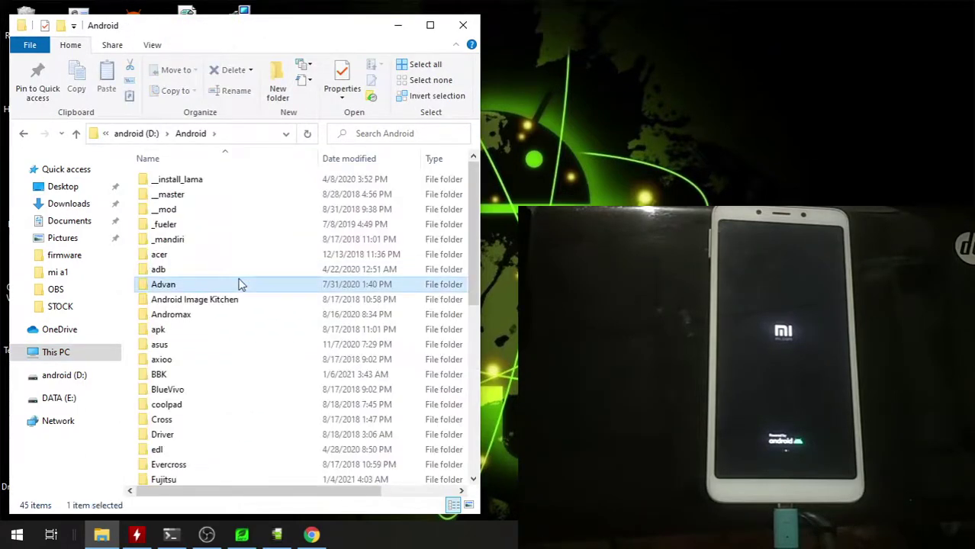
key(x)
key(Return)
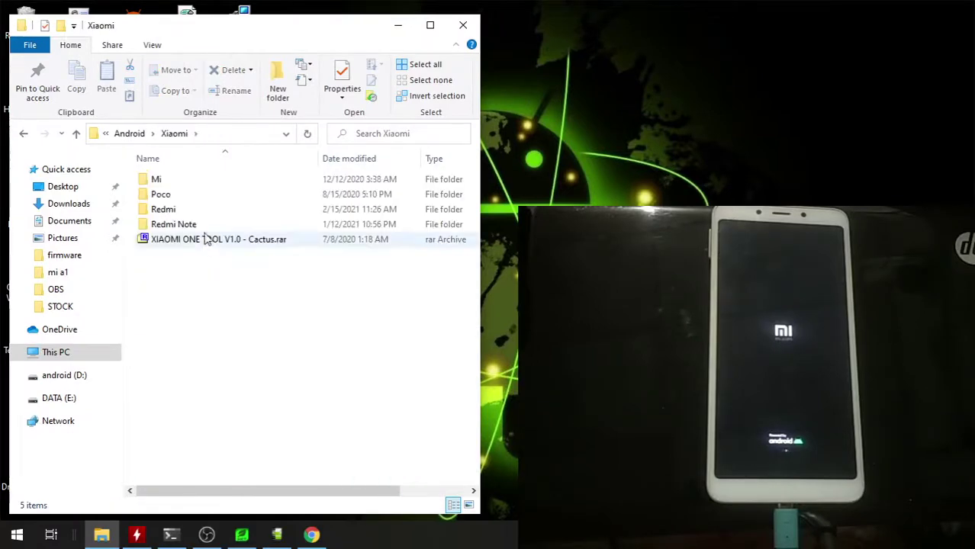
Step: Open the STOCK folder of Note 8 Pro MTK begonia, inside Redmi Note and Redmi Note 8
click(203, 228)
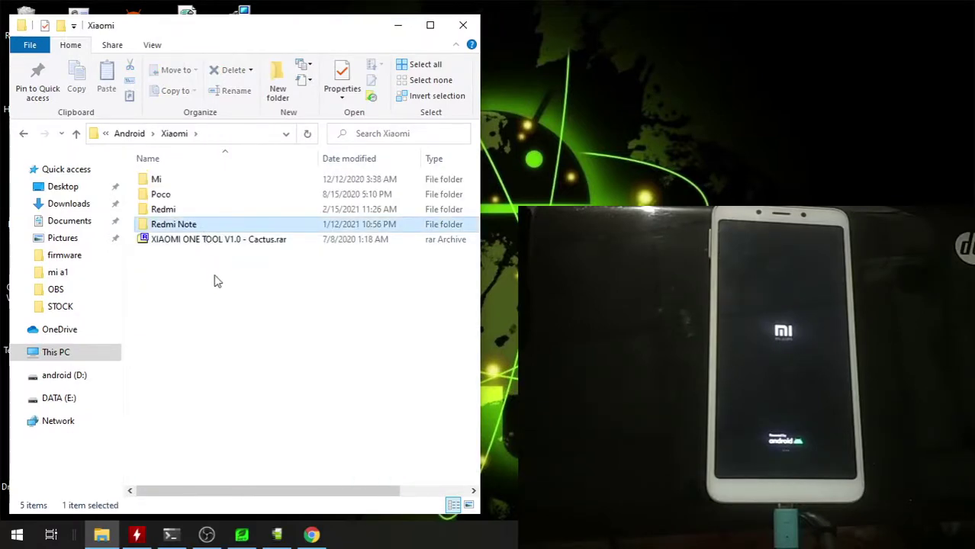
double_click(191, 224)
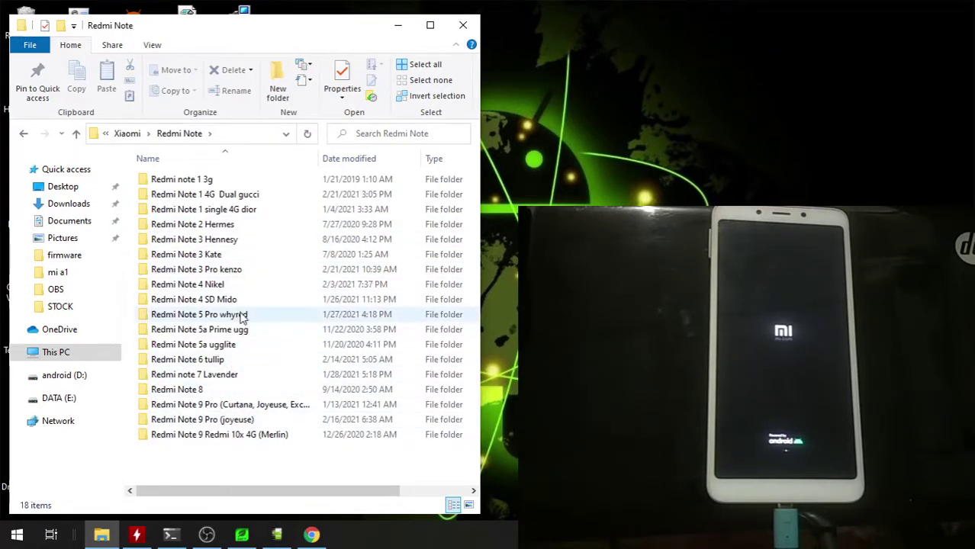
click(243, 394)
double_click(243, 394)
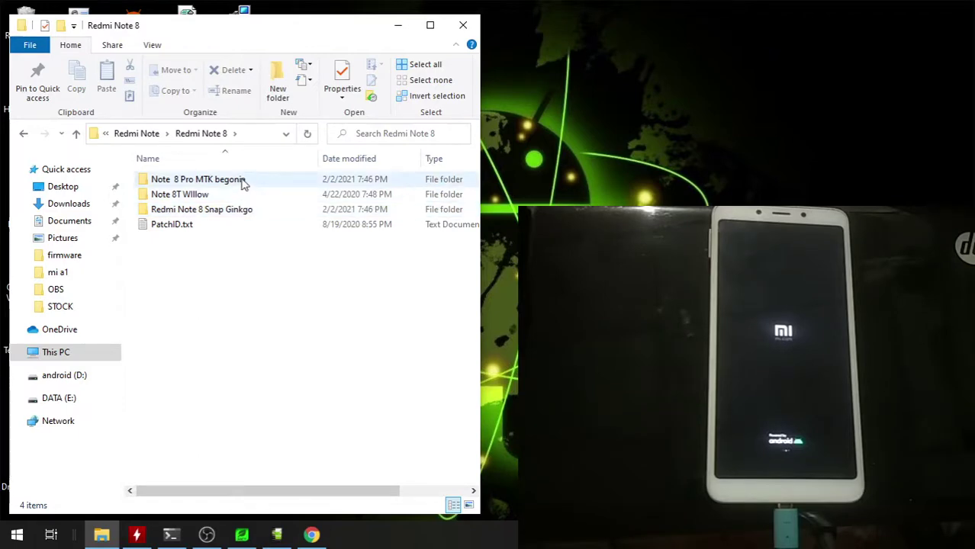
click(244, 184)
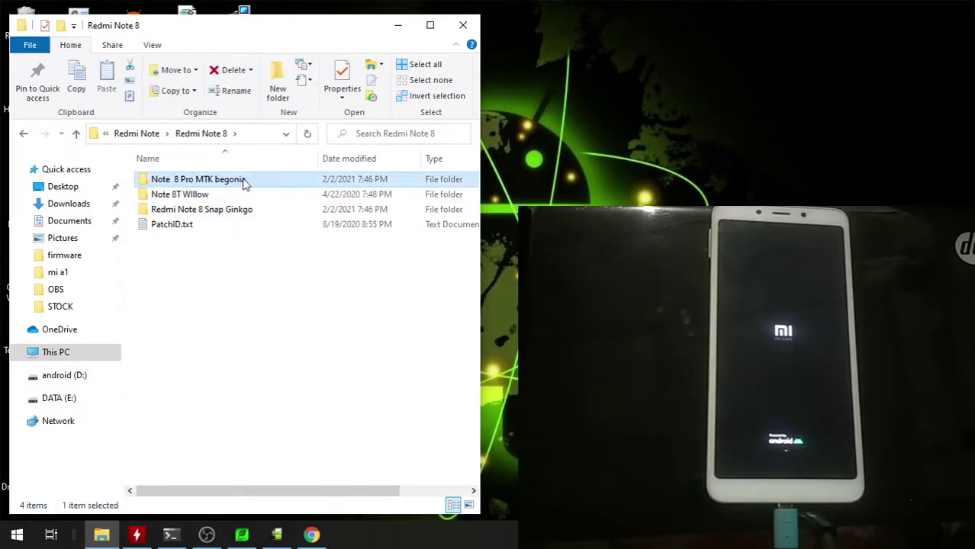
double_click(244, 183)
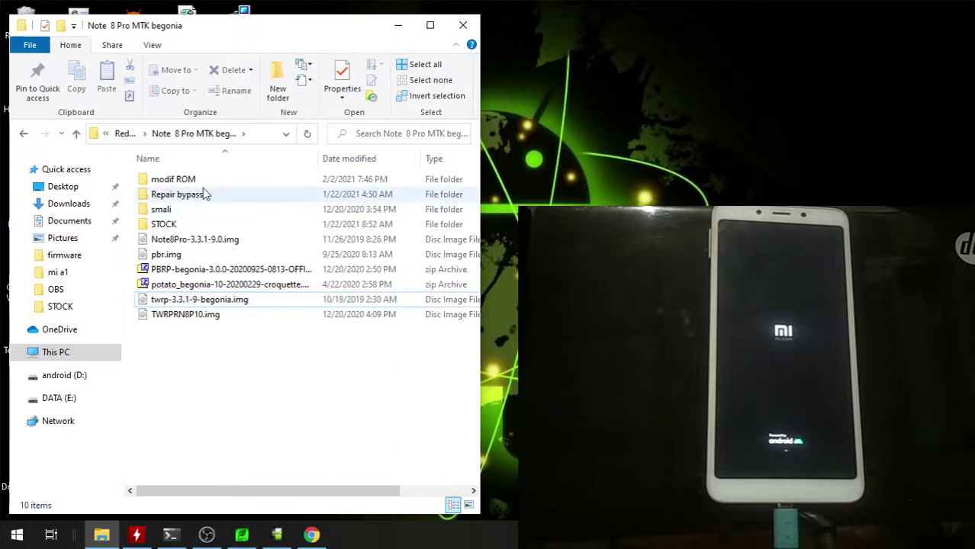
double_click(200, 225)
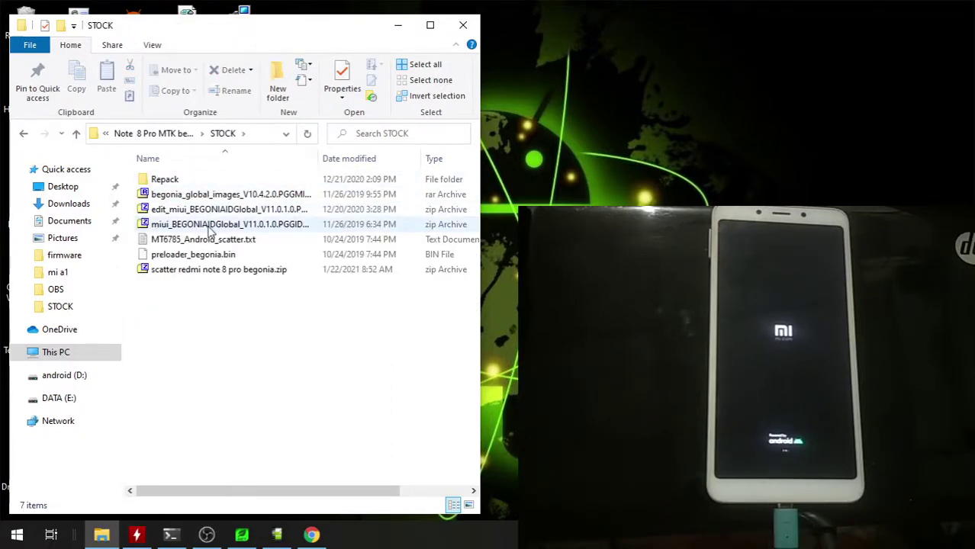
Step: Open the begonia_global_images V10.4.2.0 archive in 7-Zip and go into its images folder
click(224, 194)
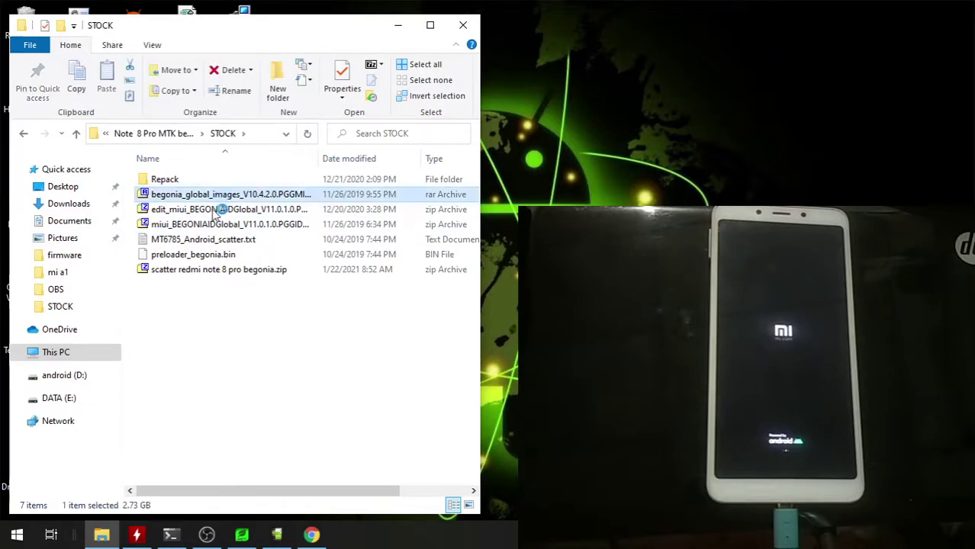
double_click(225, 194)
drag(254, 145, 206, 107)
double_click(95, 207)
double_click(100, 212)
Step: Find the Android scatter file in the archive's images folder and read the chipset code in its name
scroll(139, 271, down, 5)
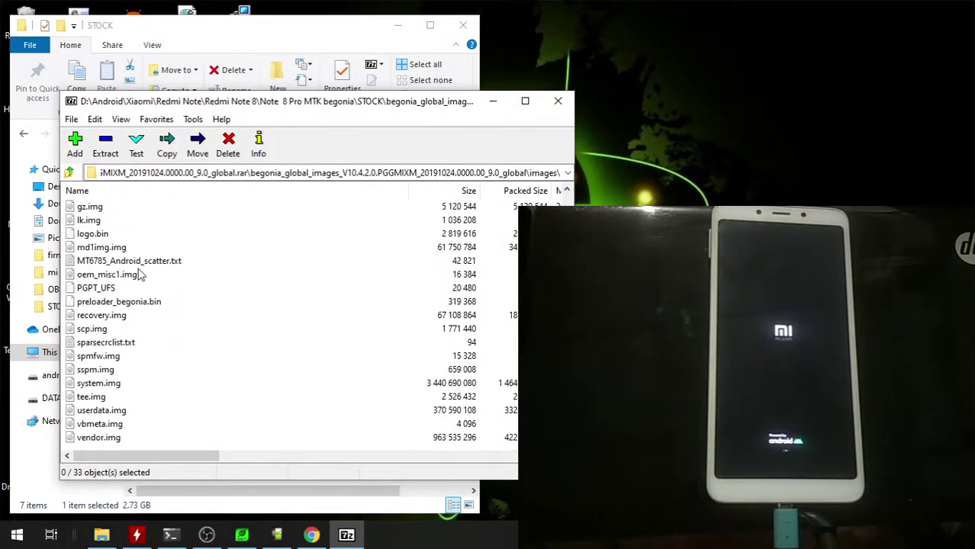
click(134, 262)
click(122, 288)
click(132, 262)
click(177, 296)
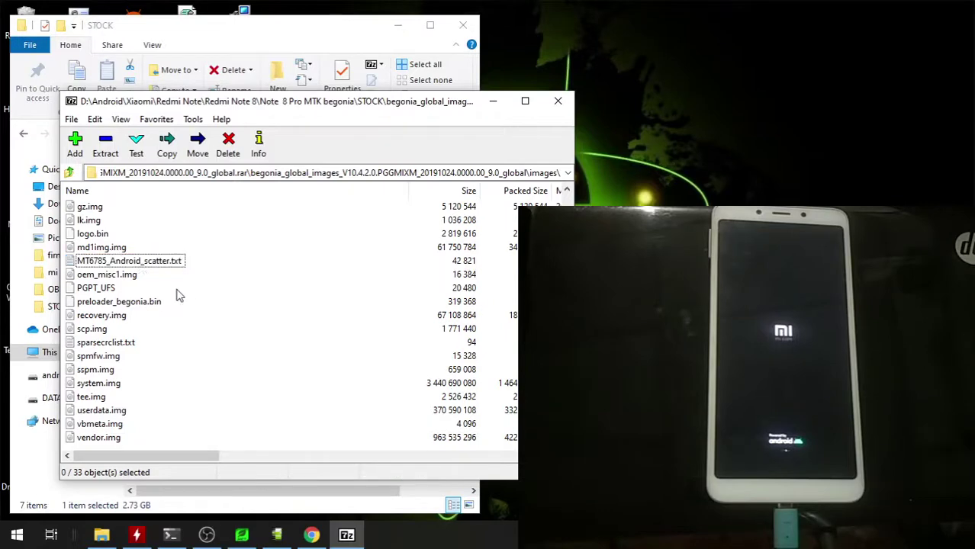
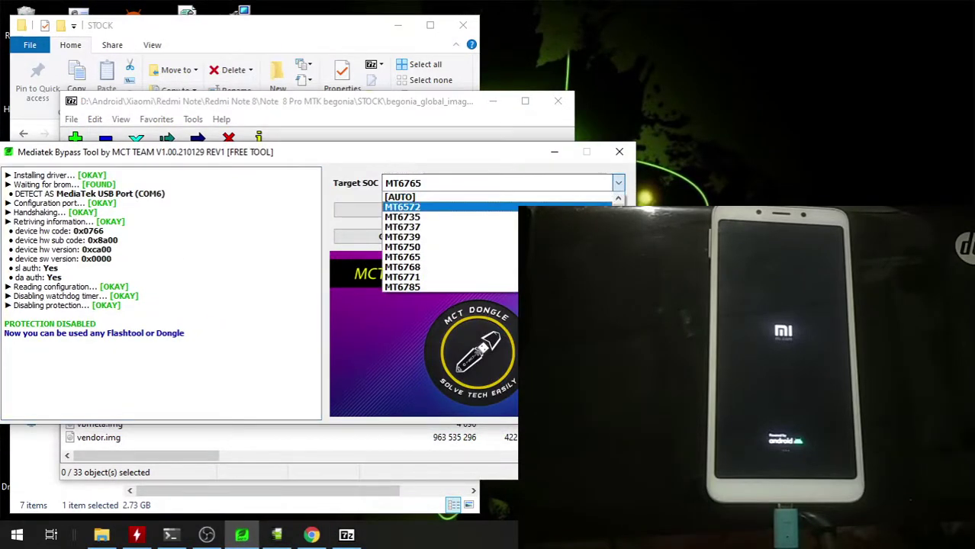
Step: Set the Target SOC to MT6785 in Mediatek Bypass Tool, then minimize the tool and close the firmware archive
scroll(503, 287, down, 1)
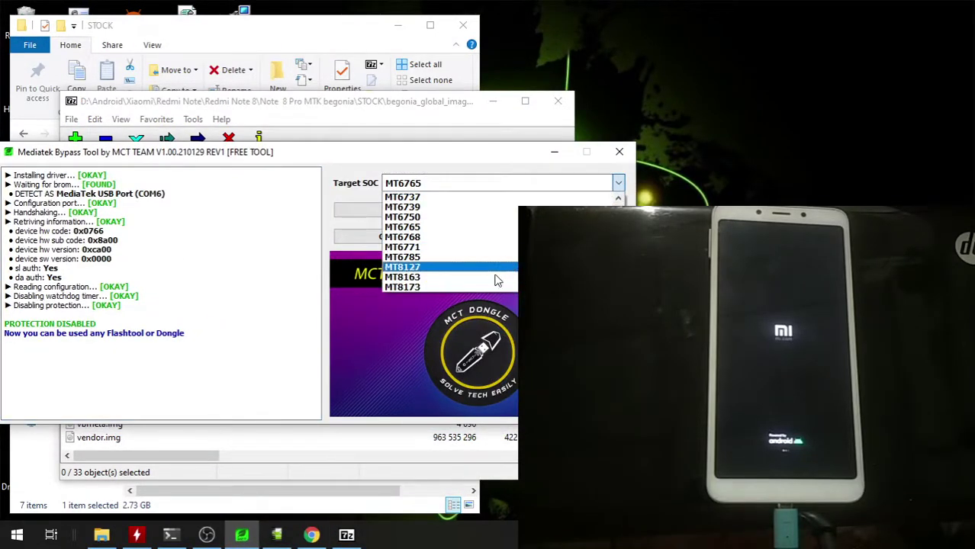
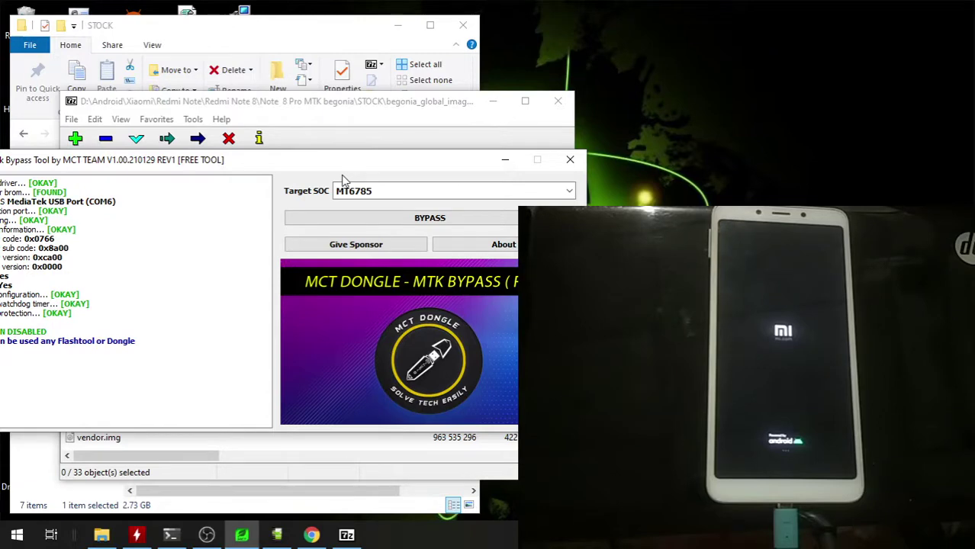
click(505, 160)
click(557, 102)
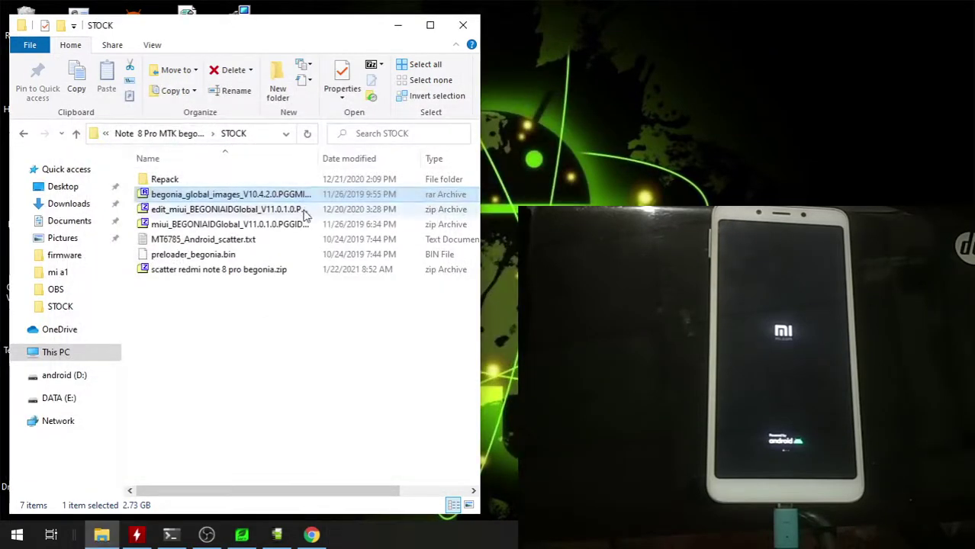
Step: Go back up from the STOCK folder through Redmi Note 8 and Redmi Note to the Xiaomi folder
click(274, 245)
click(202, 135)
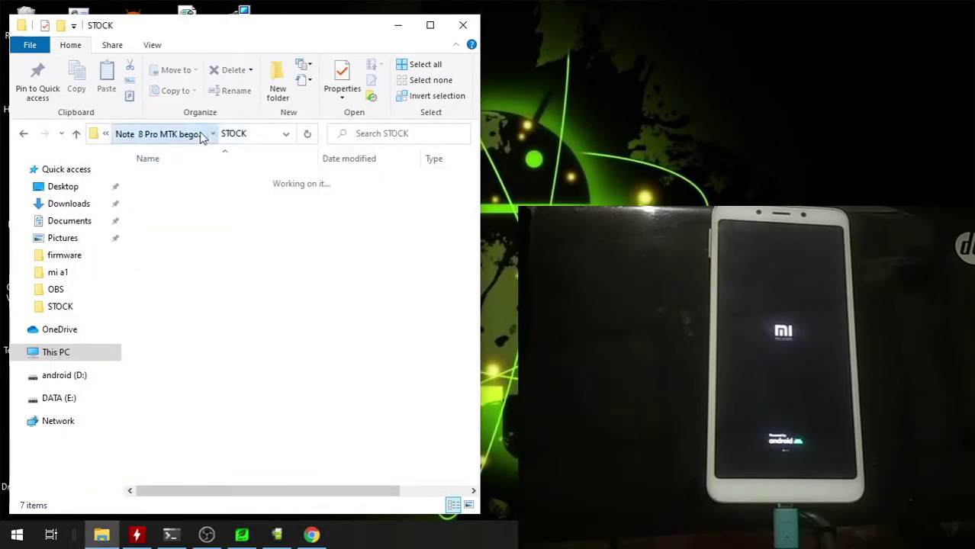
click(135, 134)
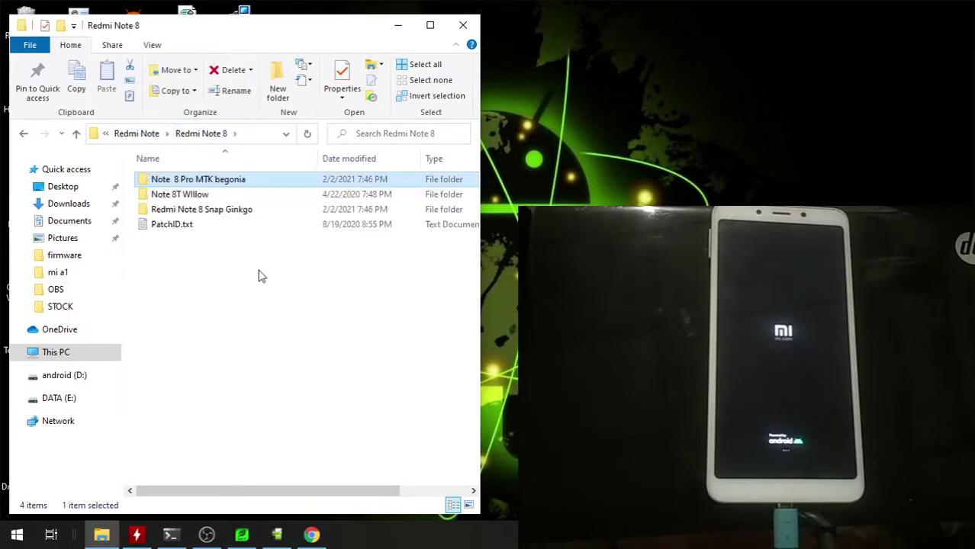
click(155, 138)
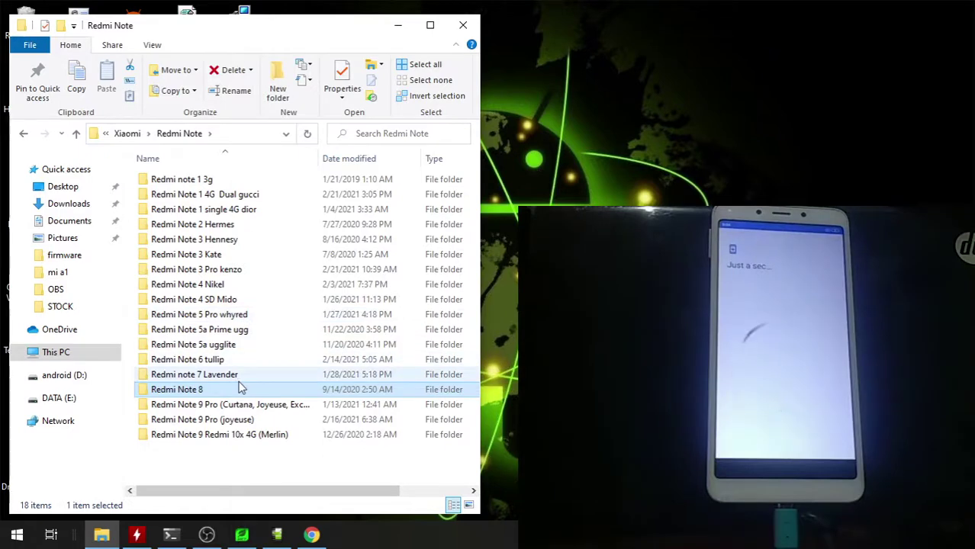
click(126, 135)
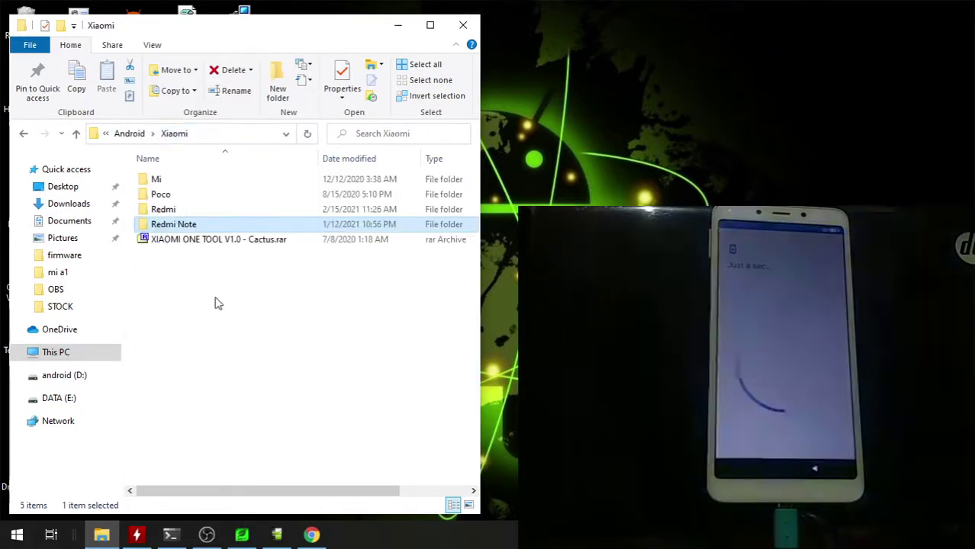
Step: Go into the Redmi folder, then through Redmi 9A (dandelion) to its STOCK ROM folder
double_click(225, 212)
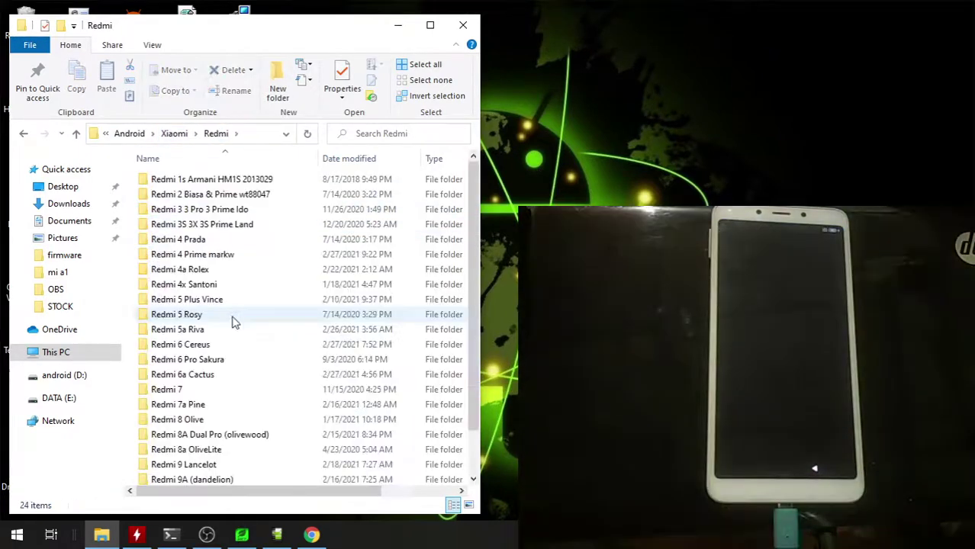
scroll(233, 320, down, 2)
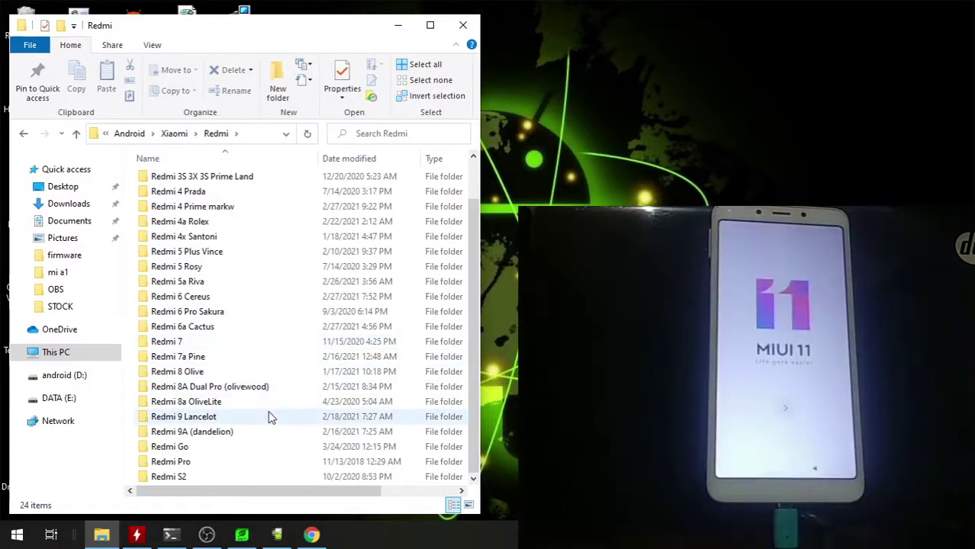
click(271, 401)
click(272, 388)
click(272, 376)
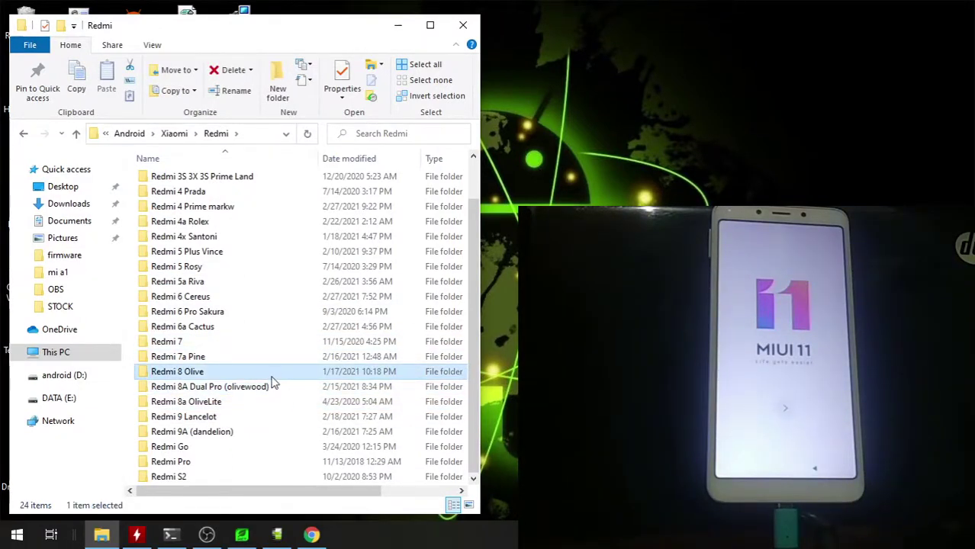
double_click(248, 432)
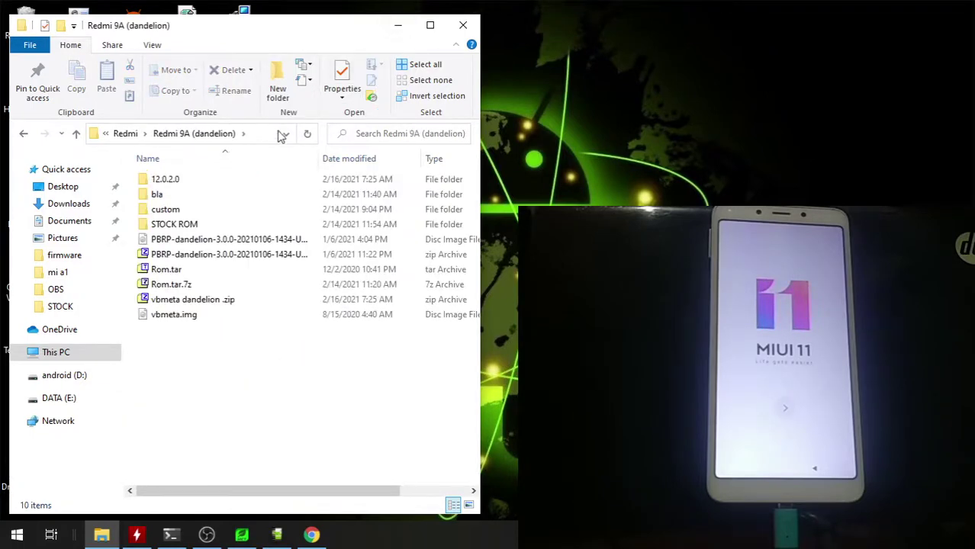
double_click(249, 226)
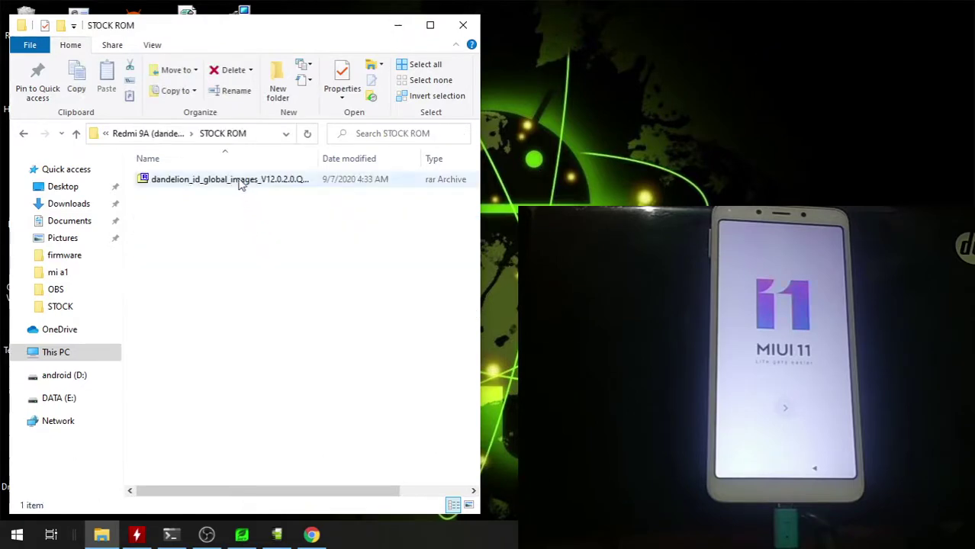
Step: Open the dandelion_id_global_images V12.0.2.0 archive in 7-Zip and go into its images folder
double_click(239, 181)
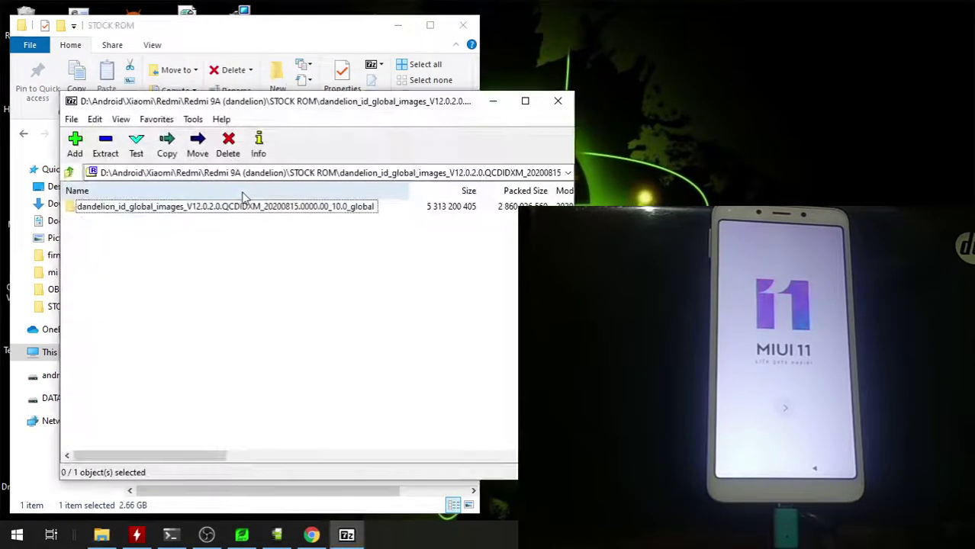
double_click(238, 205)
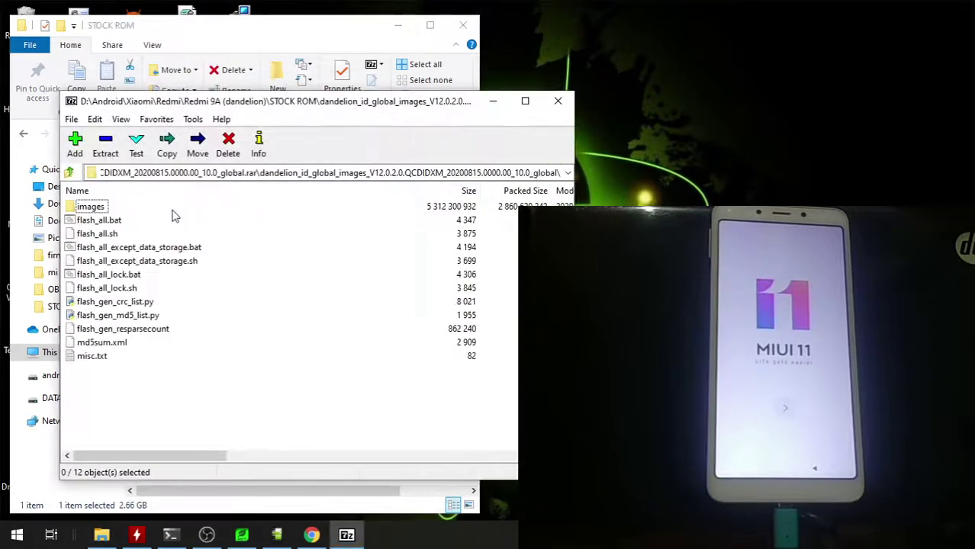
double_click(84, 207)
Step: Locate the Android scatter file among the dandelion firmware images and read the chipset code in its name
scroll(151, 314, down, 2)
click(152, 314)
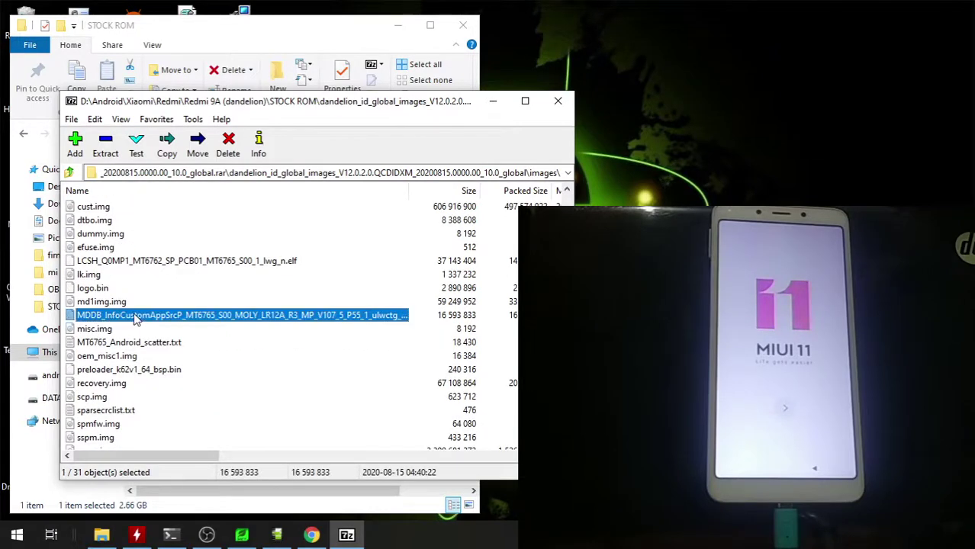
scroll(153, 314, down, 3)
scroll(151, 328, up, 4)
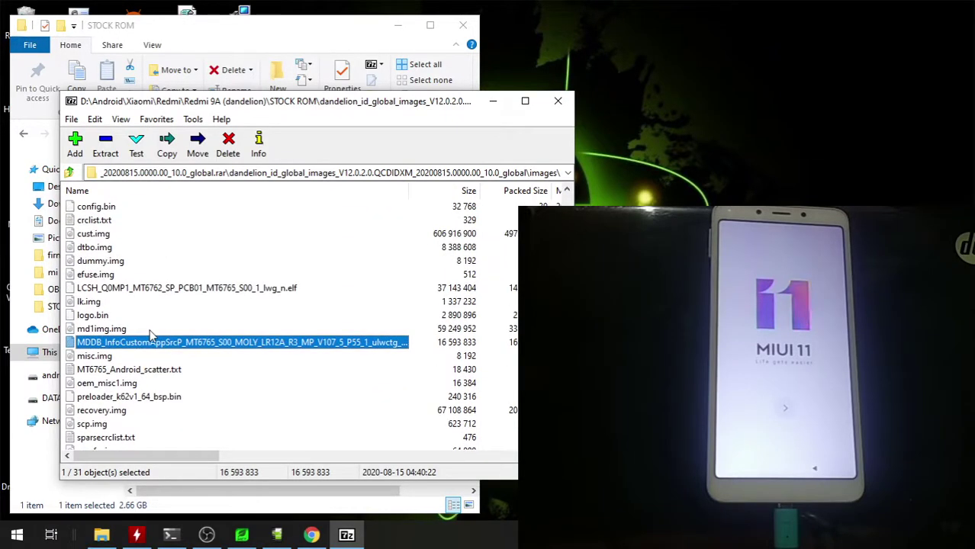
click(152, 370)
scroll(175, 355, down, 2)
click(191, 331)
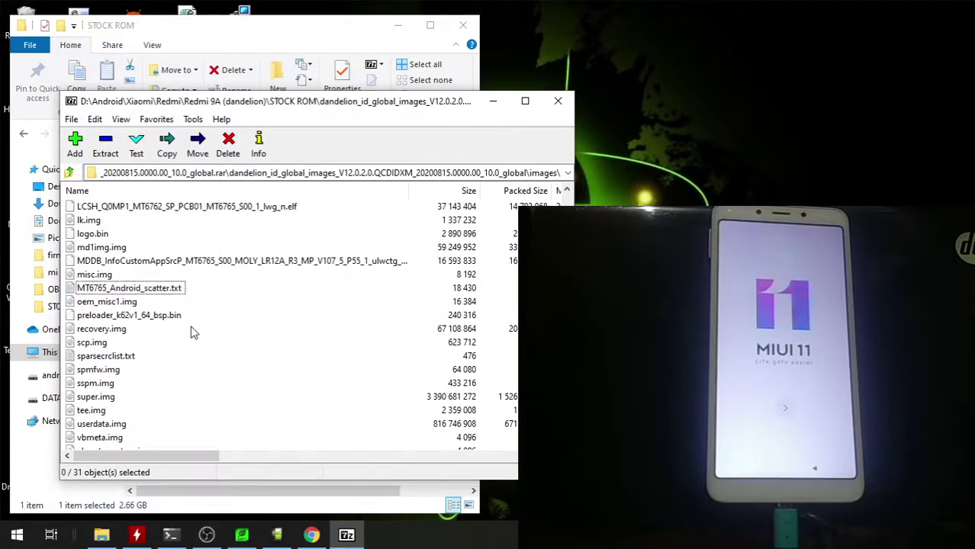
Step: Bring up Smart Phone Flash Tool and close it, then minimize the STOCK ROM folder window
click(276, 535)
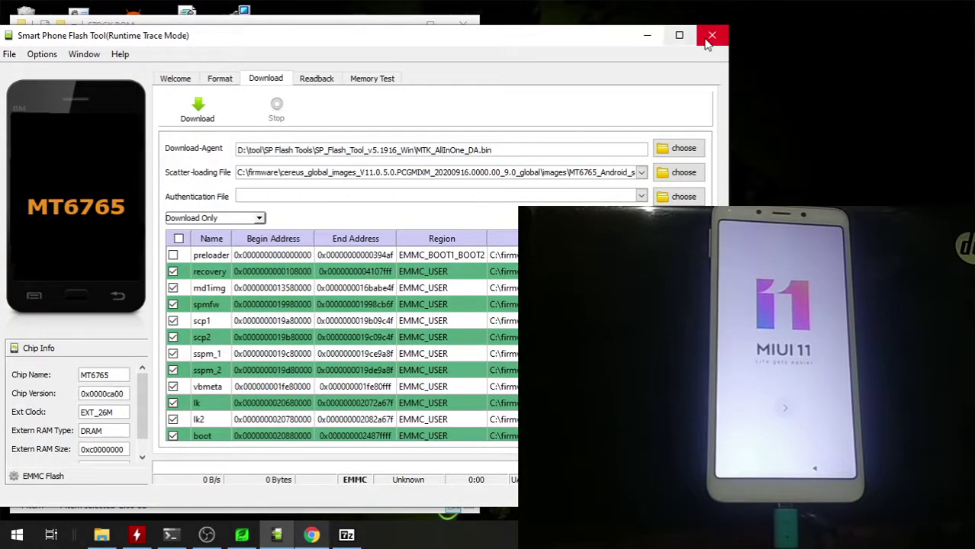
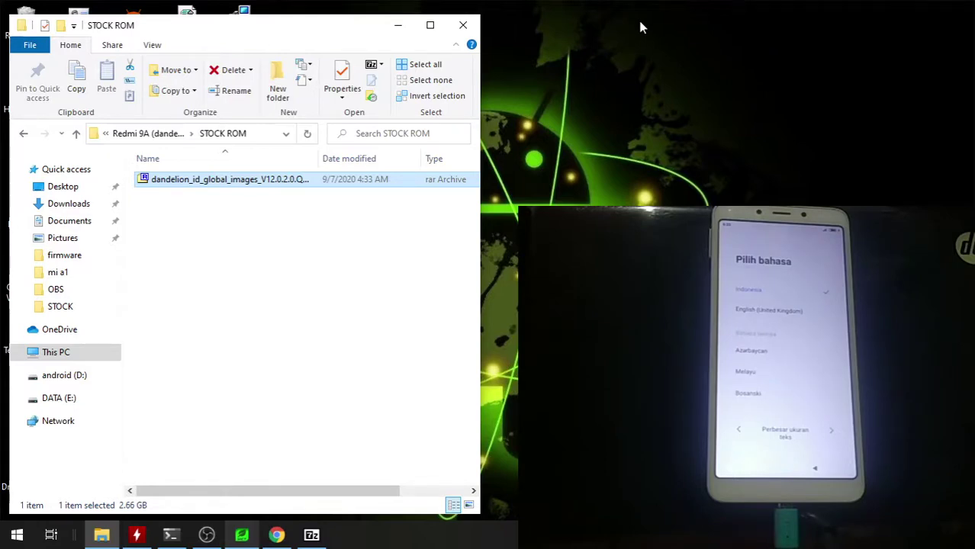
click(398, 26)
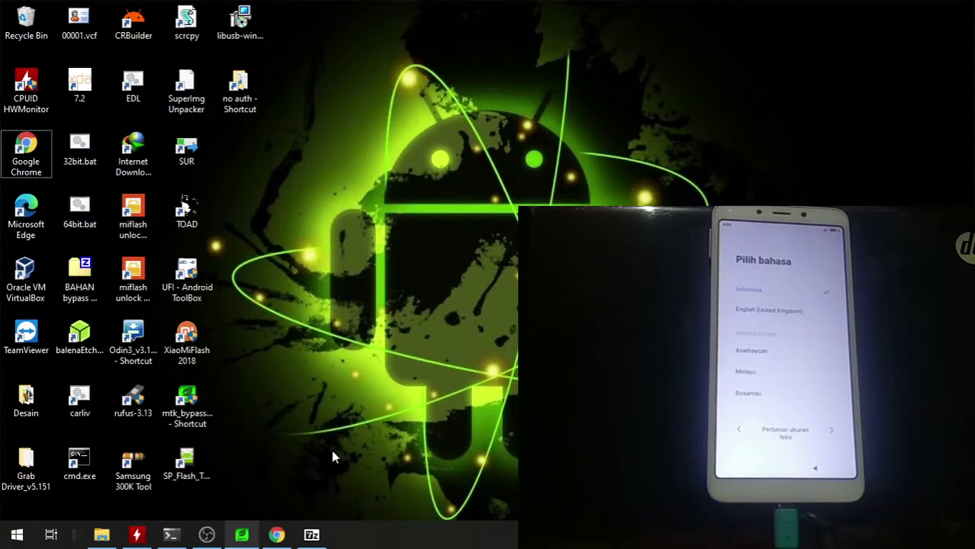